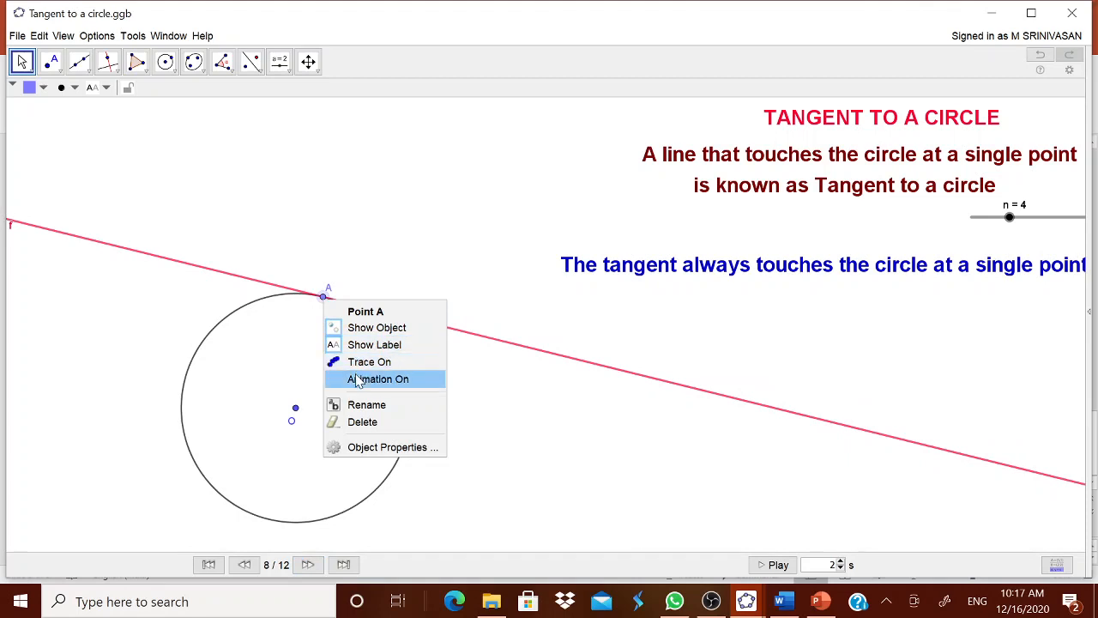
Step: Examine the tangent's behaviour by animating point A around the circle and moving point A to the circle's lowest part
click(355, 378)
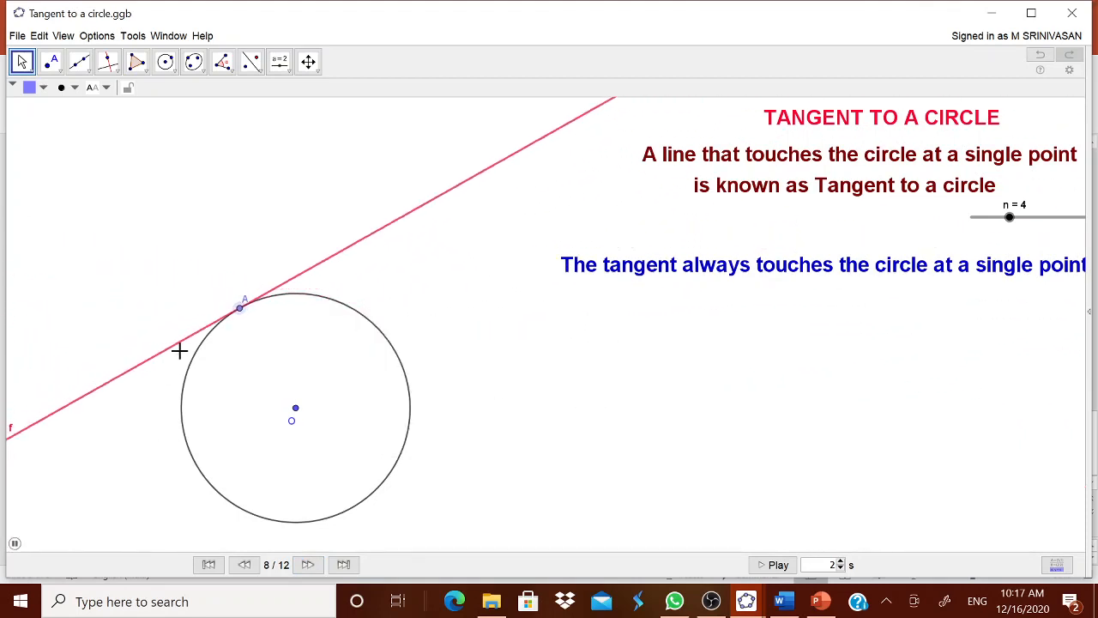
right_click(210, 336)
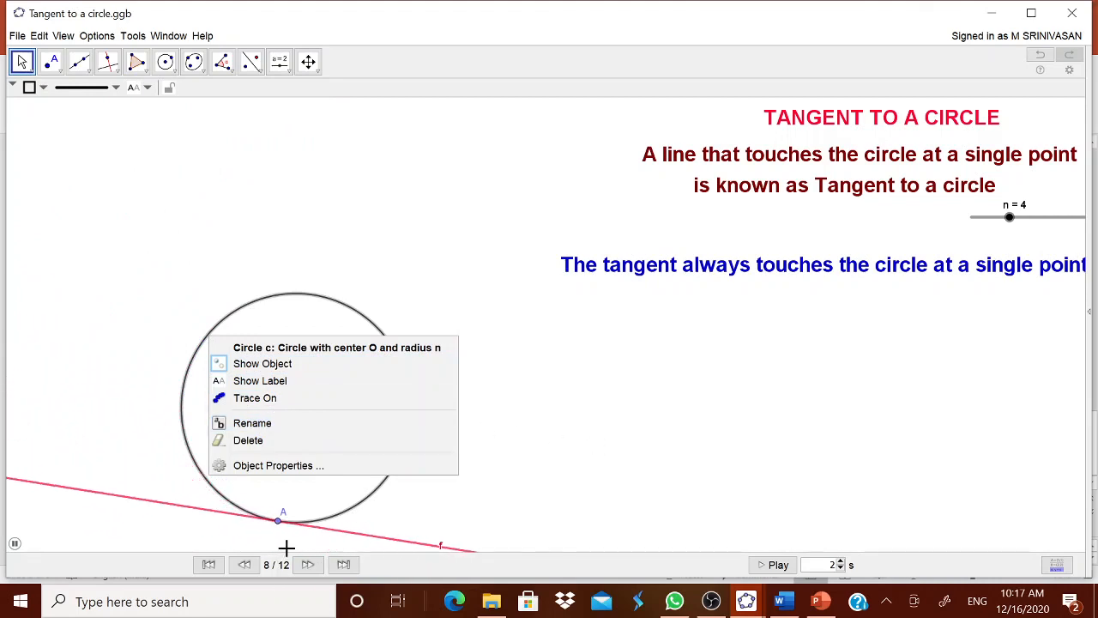
right_click(291, 520)
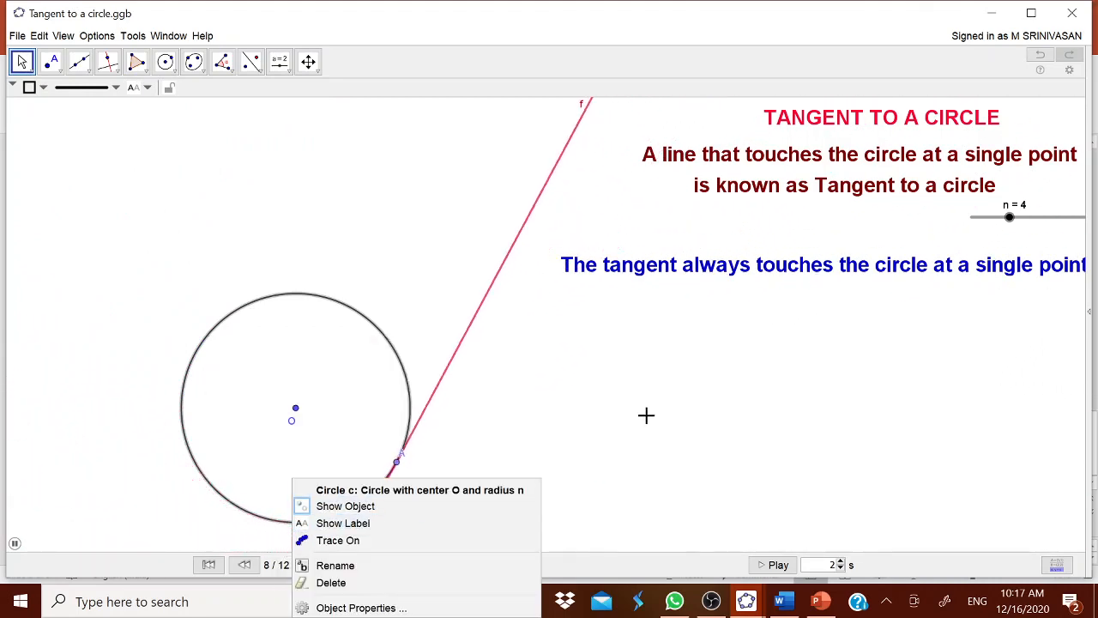
click(619, 456)
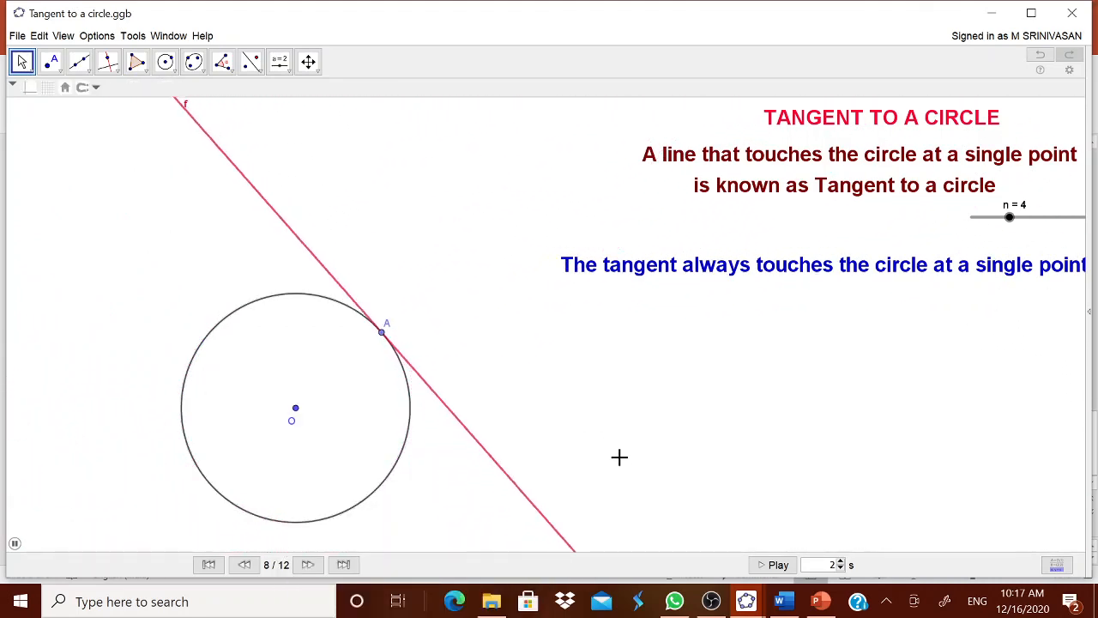
key(ctrl+z)
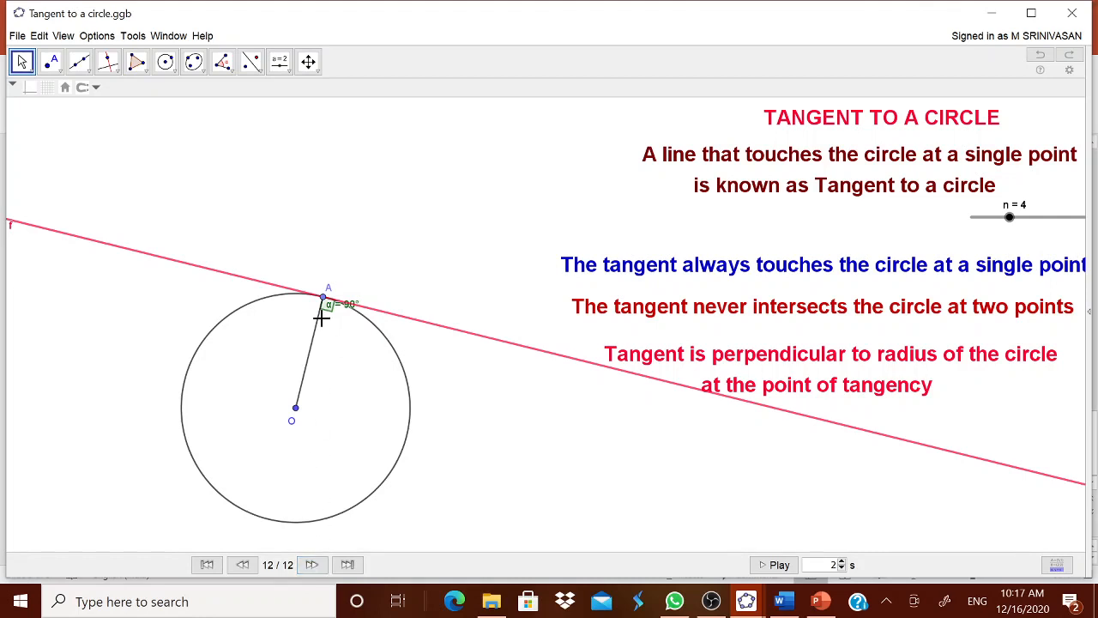
drag(325, 305, 296, 441)
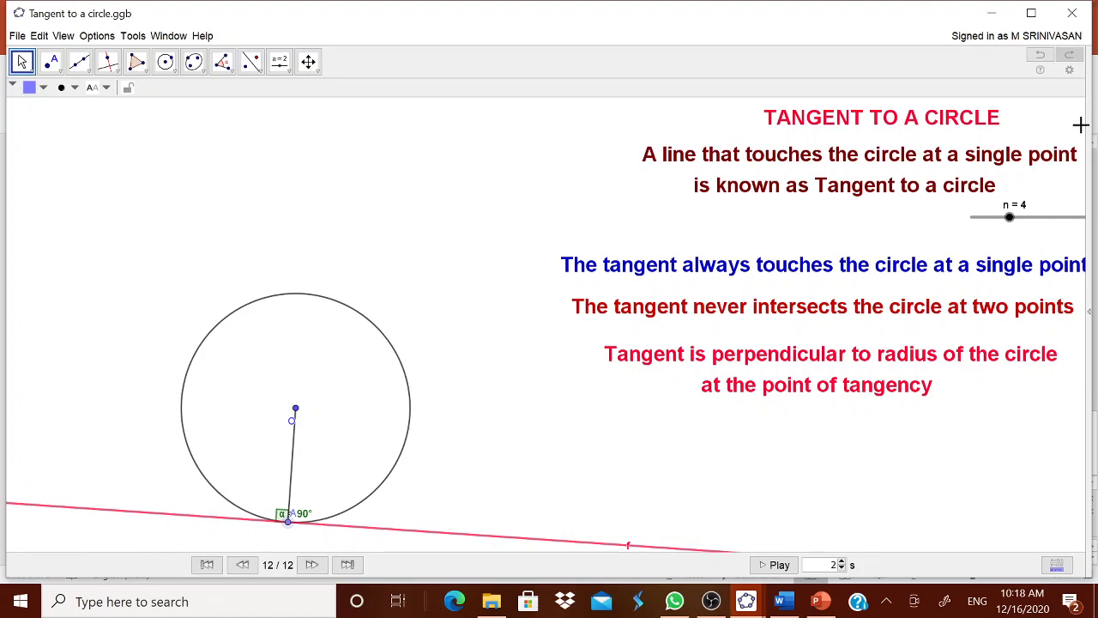
Step: Minimize the finished tangent worksheet and switch to the blank GeoGebra Classic 5 window
click(991, 13)
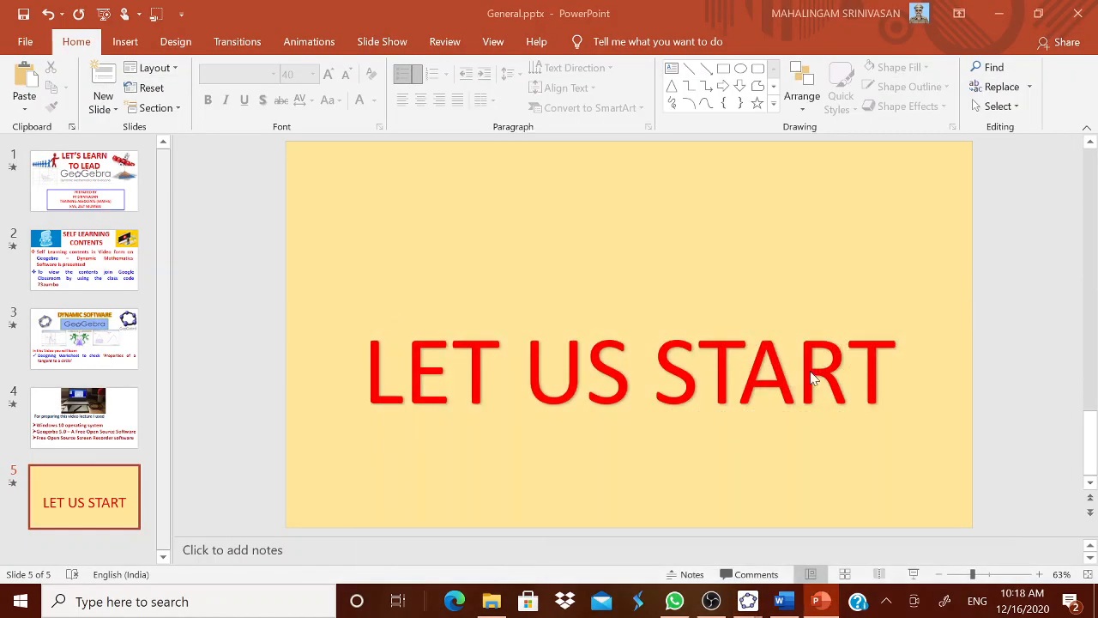
mouse_move(755, 602)
click(806, 539)
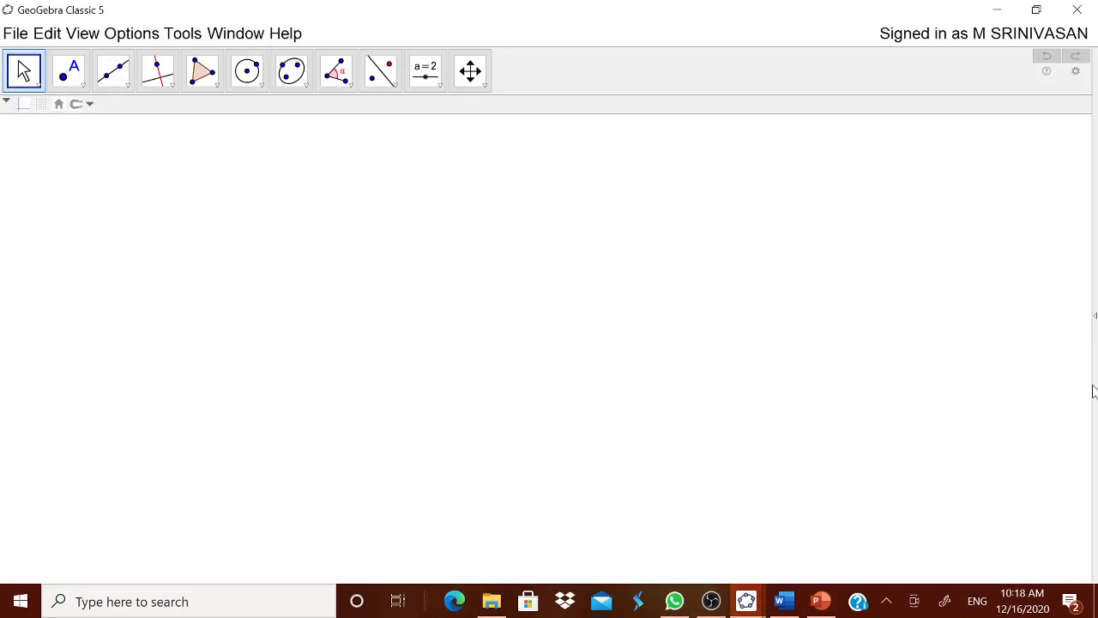
Step: Check the rounding and labeling settings of the blank worksheet
click(1093, 316)
click(114, 35)
mouse_move(148, 67)
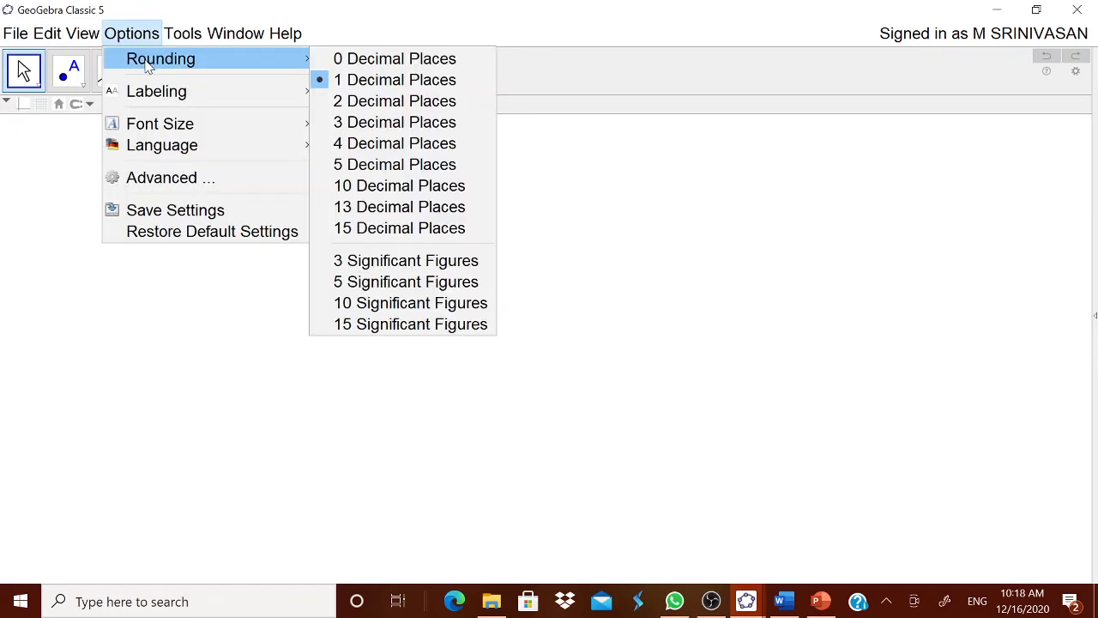
mouse_move(150, 94)
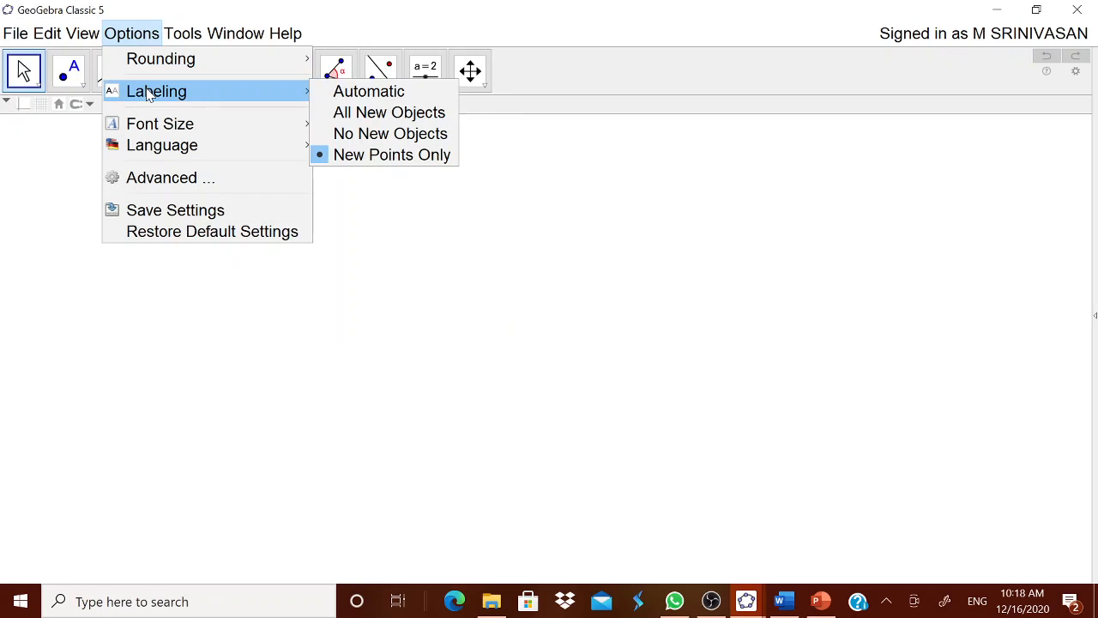
click(555, 24)
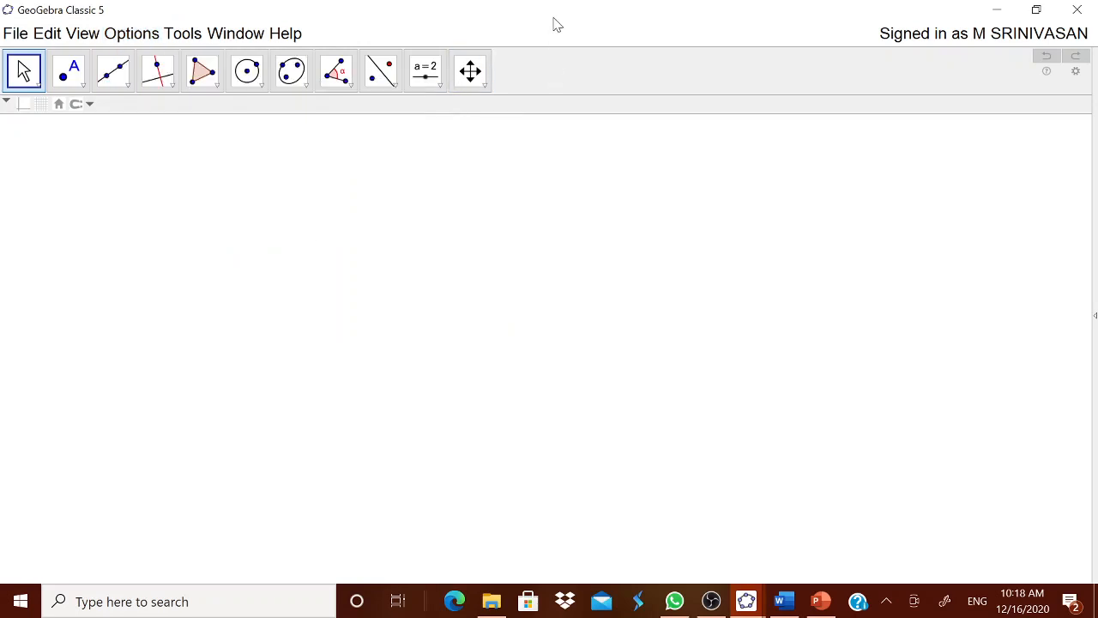
Step: Insert the title text "TANGENT TO A CIRCLE" in the upper graphics view, copying it from NOTES.docx in Word
click(439, 86)
click(441, 147)
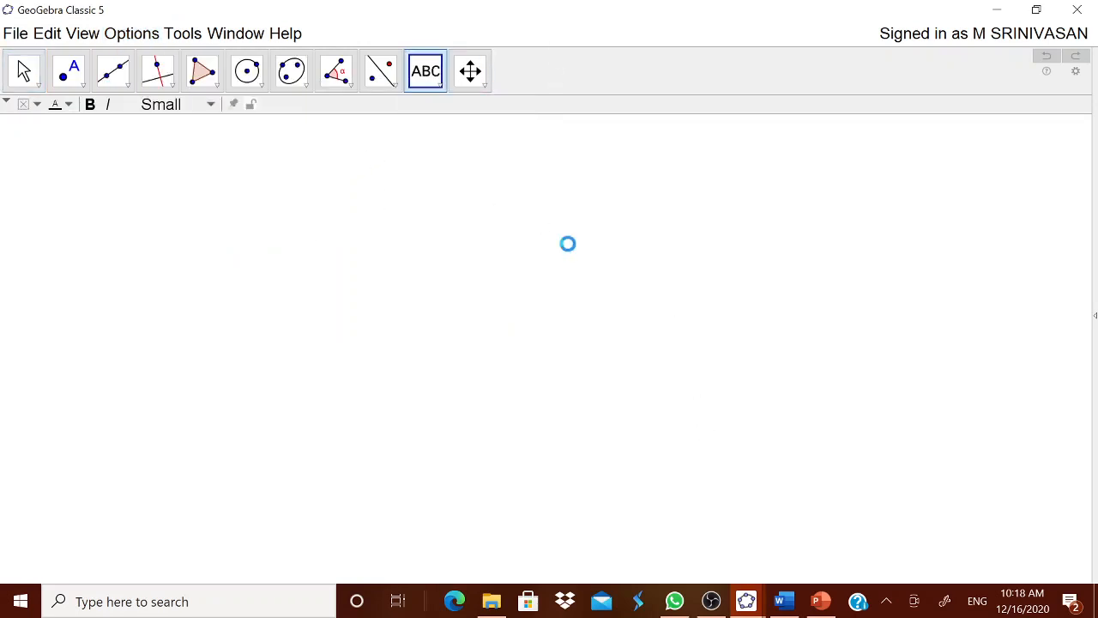
click(779, 601)
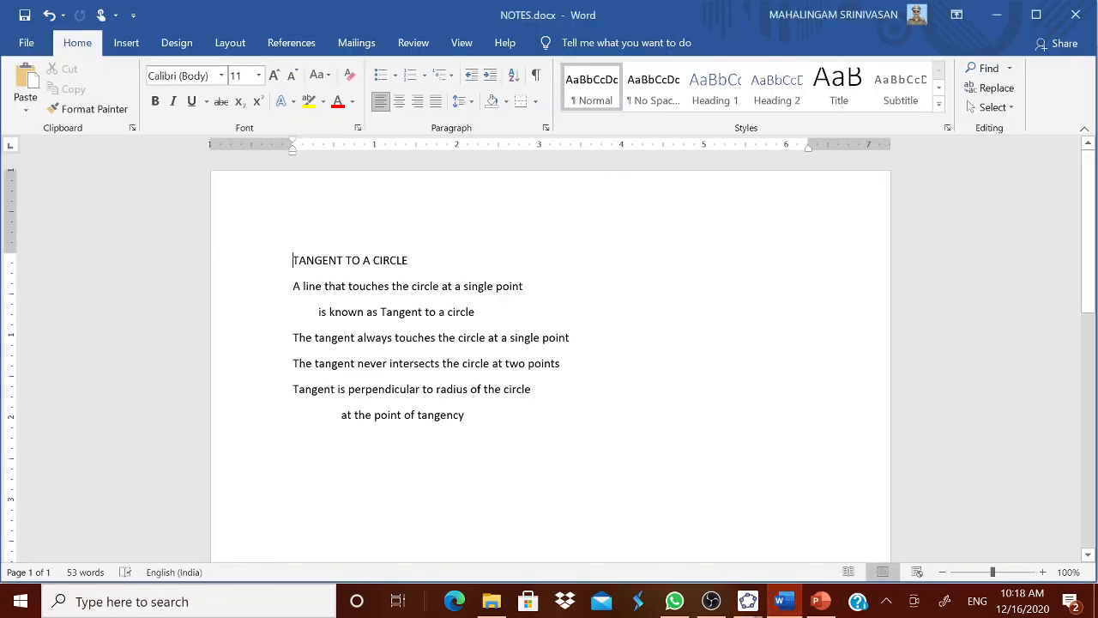
drag(293, 261, 415, 263)
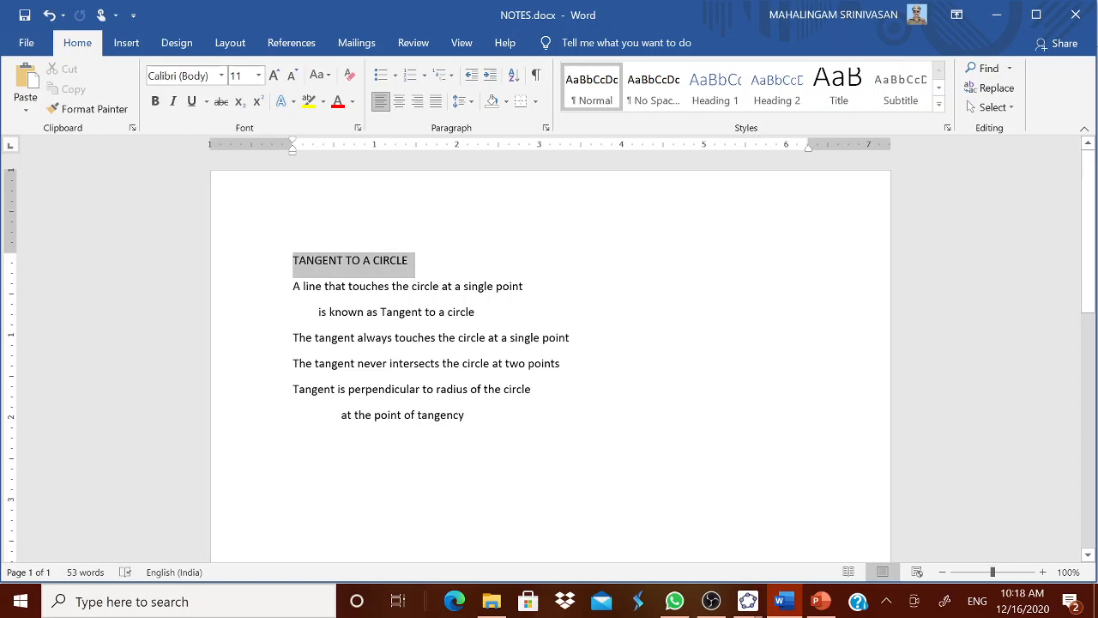
key(ctrl+c)
click(802, 540)
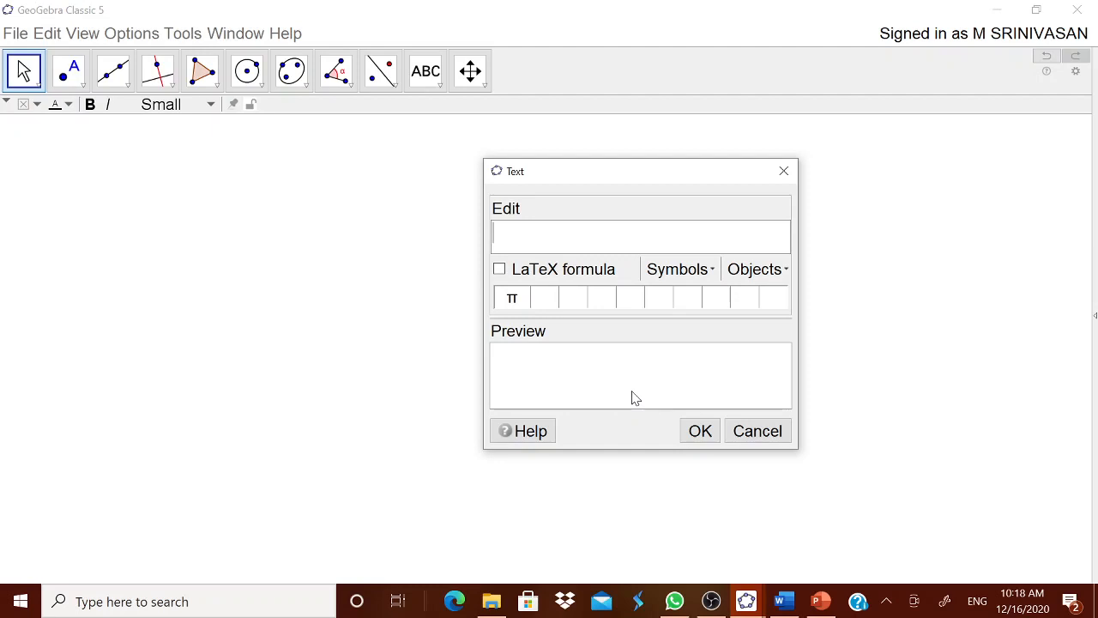
text(TANGENT TO A CIRCLE)
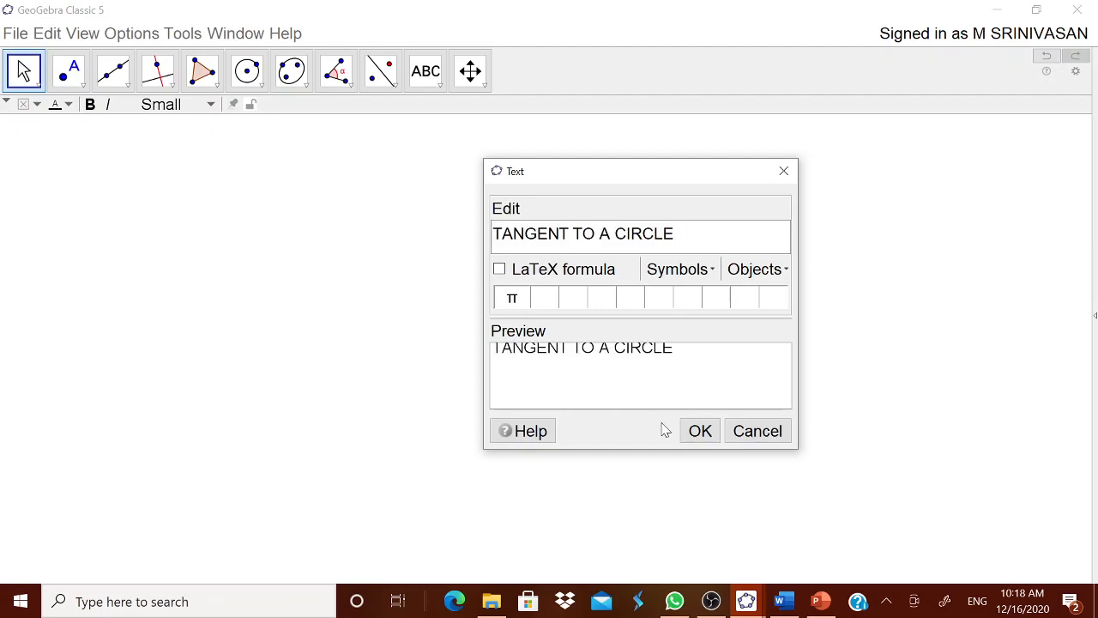
click(699, 429)
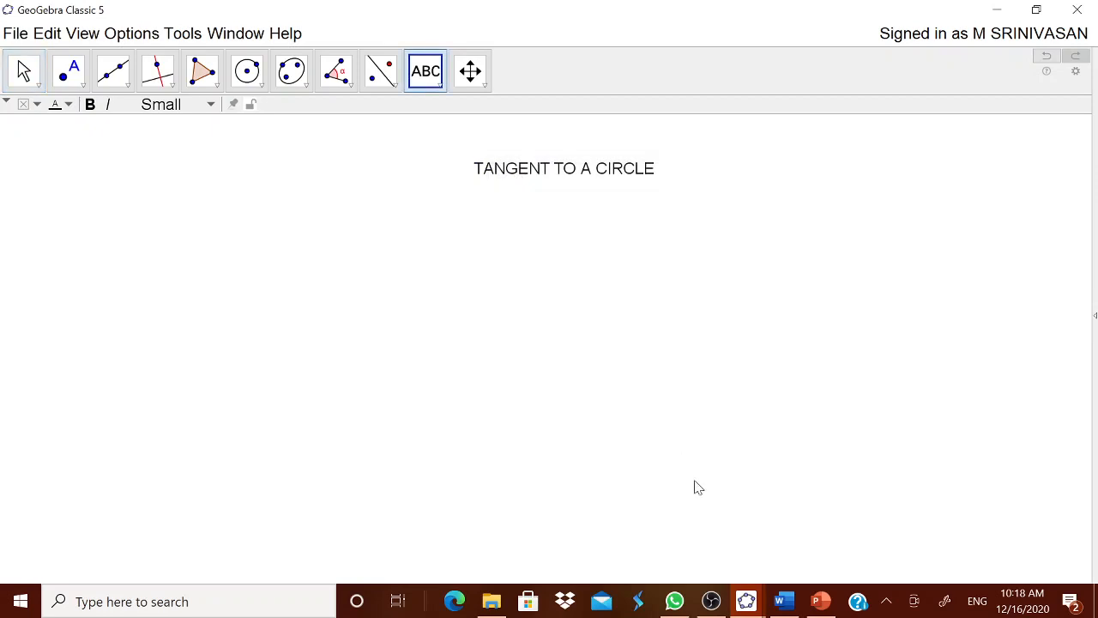
Step: Show the navigation bar in the graphics view and cancel the empty text entry
click(698, 487)
right_click(704, 489)
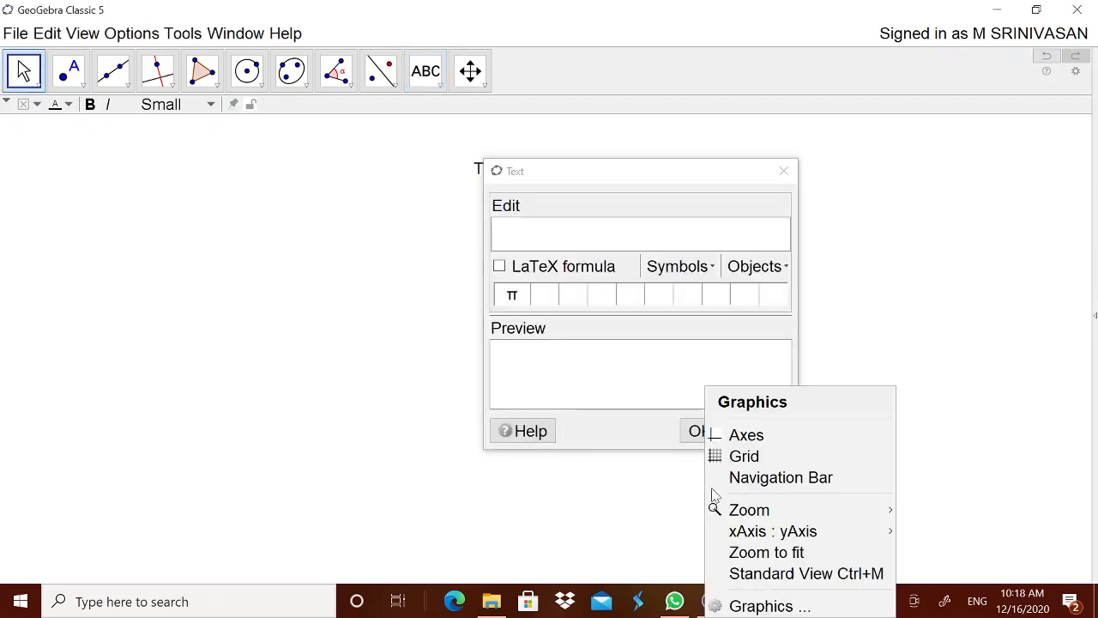
click(806, 481)
click(757, 432)
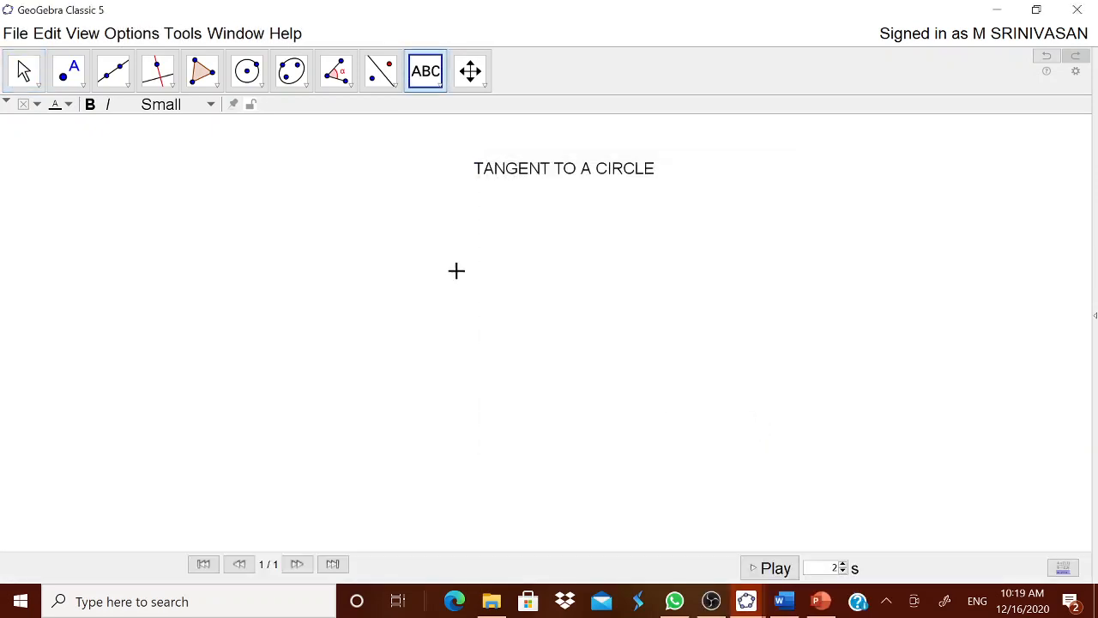
click(530, 259)
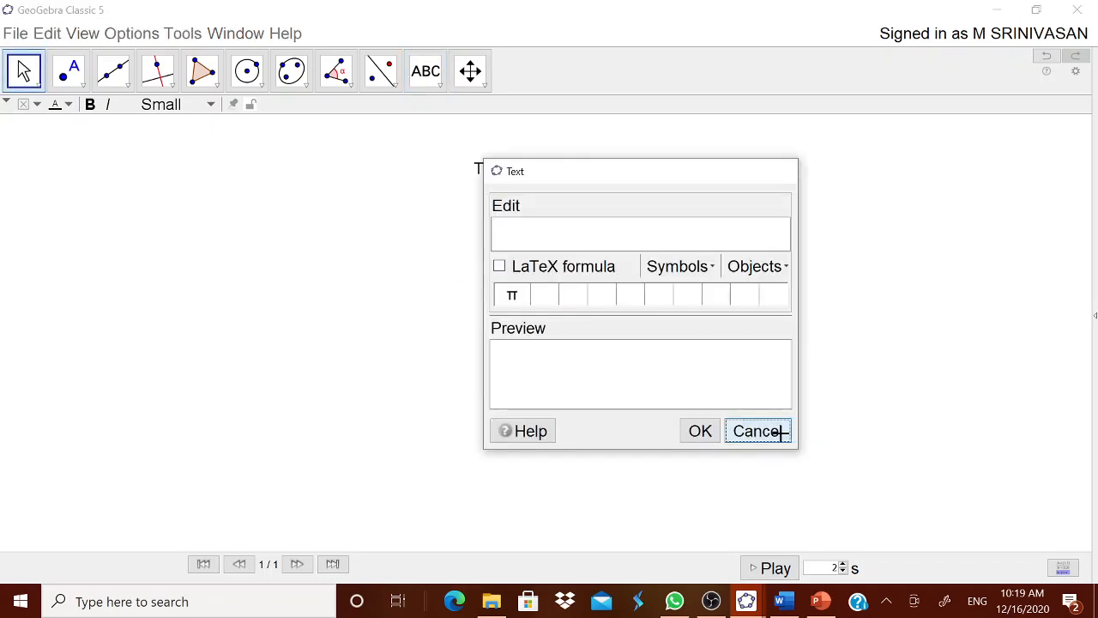
click(778, 432)
Step: Insert the two-line definition "A line that touches the circle at a single point is known as Tangent to a circle" from NOTES.docx in Word
click(660, 392)
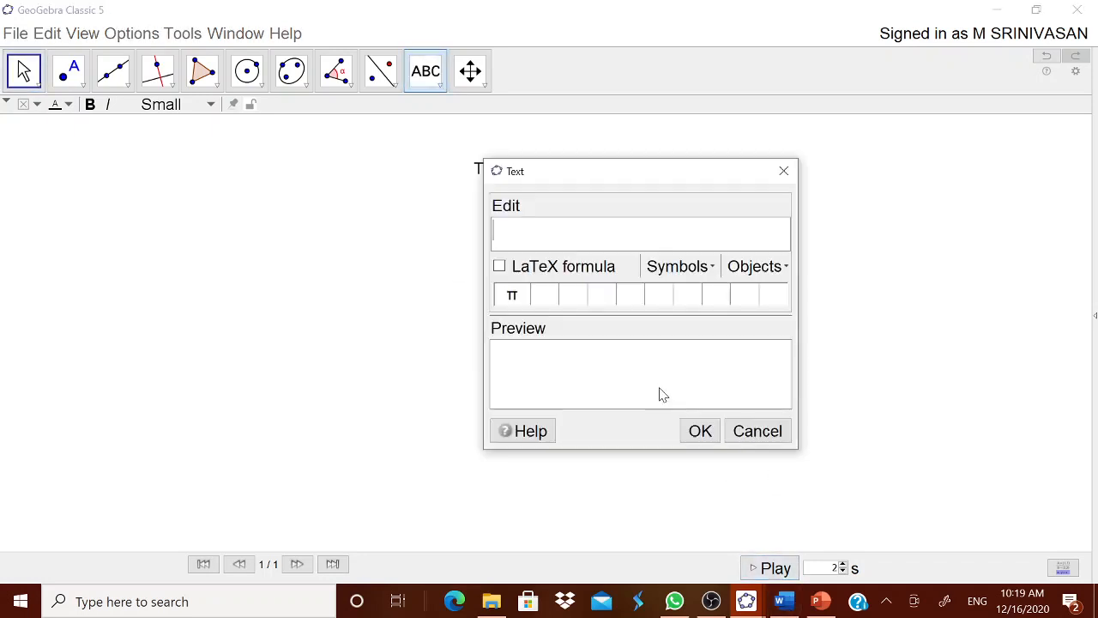
click(780, 601)
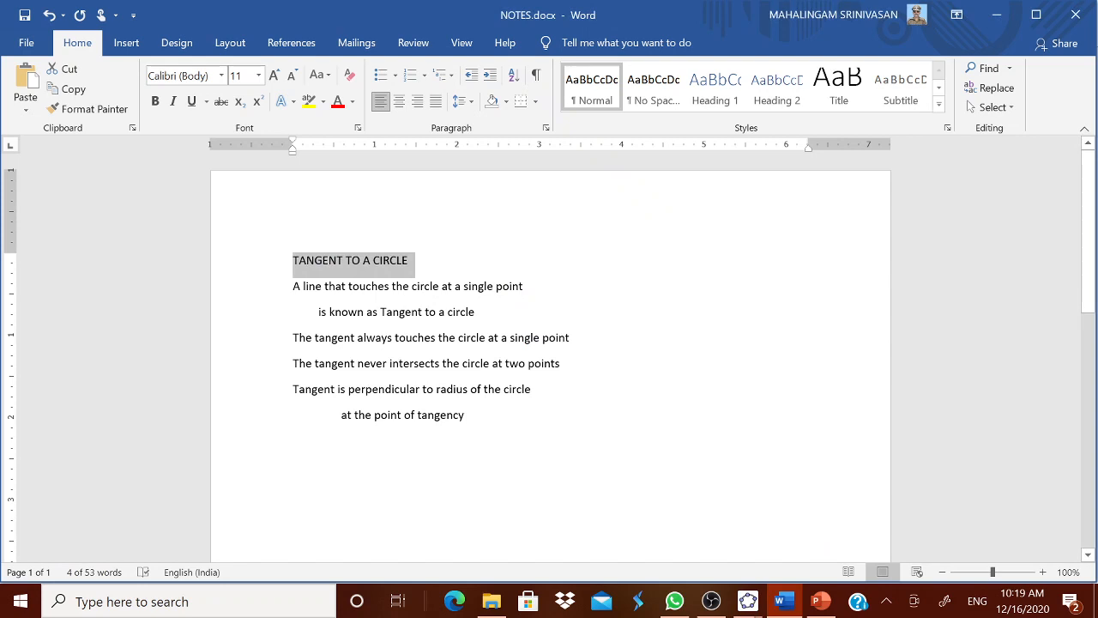
drag(292, 285, 489, 314)
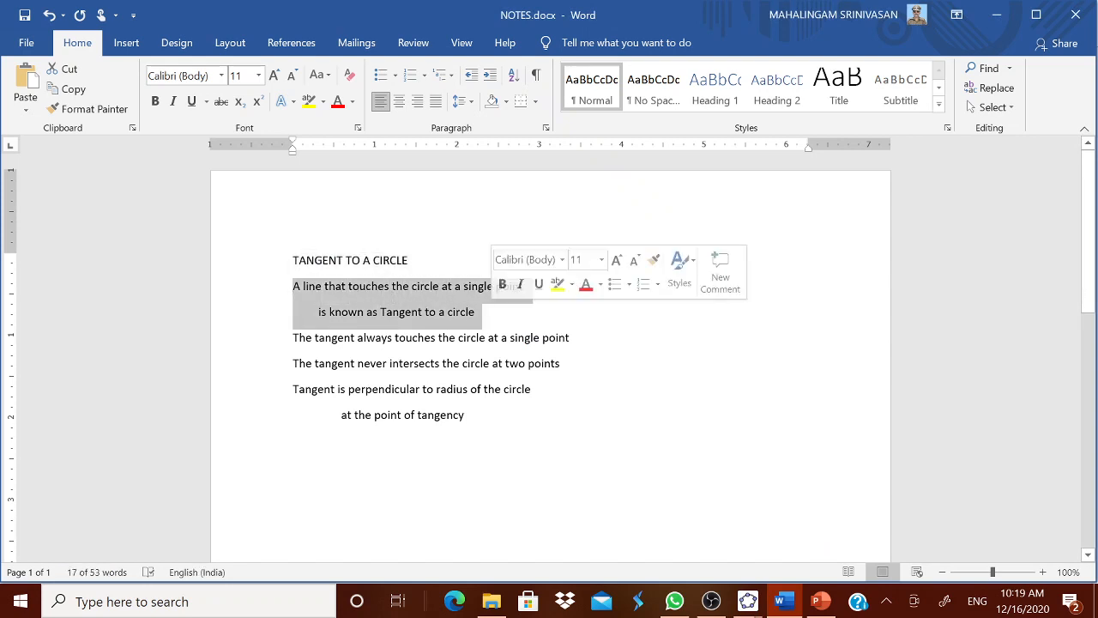
click(747, 602)
click(832, 545)
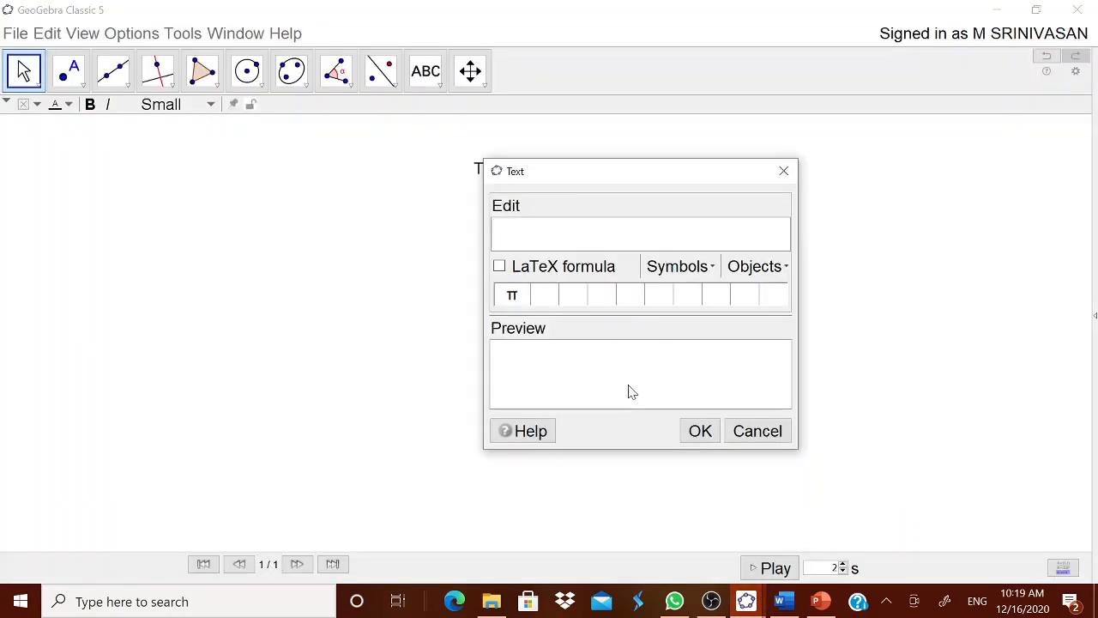
key(ctrl+v)
click(699, 429)
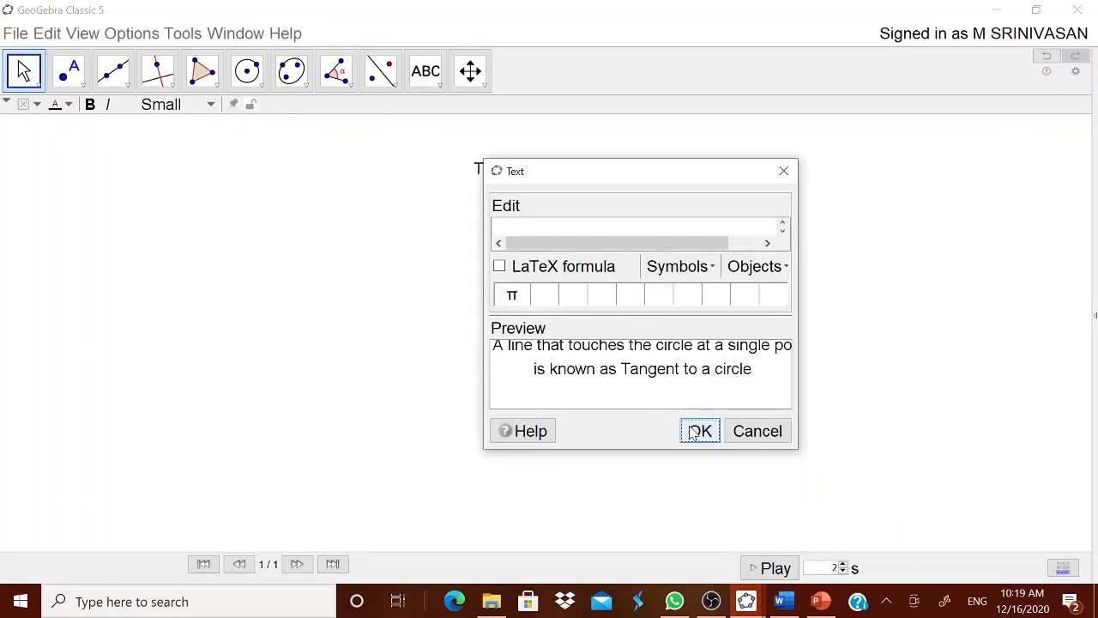
Step: Move the title and the definition text to the upper right of the graphics view, with the definition below the title
drag(691, 388, 483, 226)
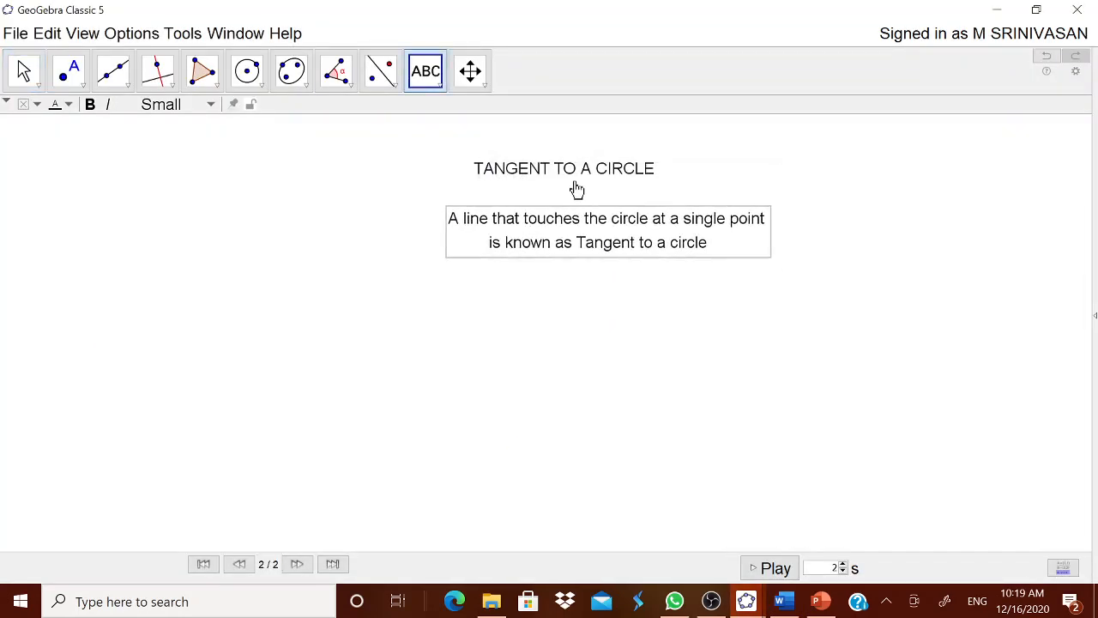
drag(590, 171, 837, 143)
drag(669, 241, 882, 217)
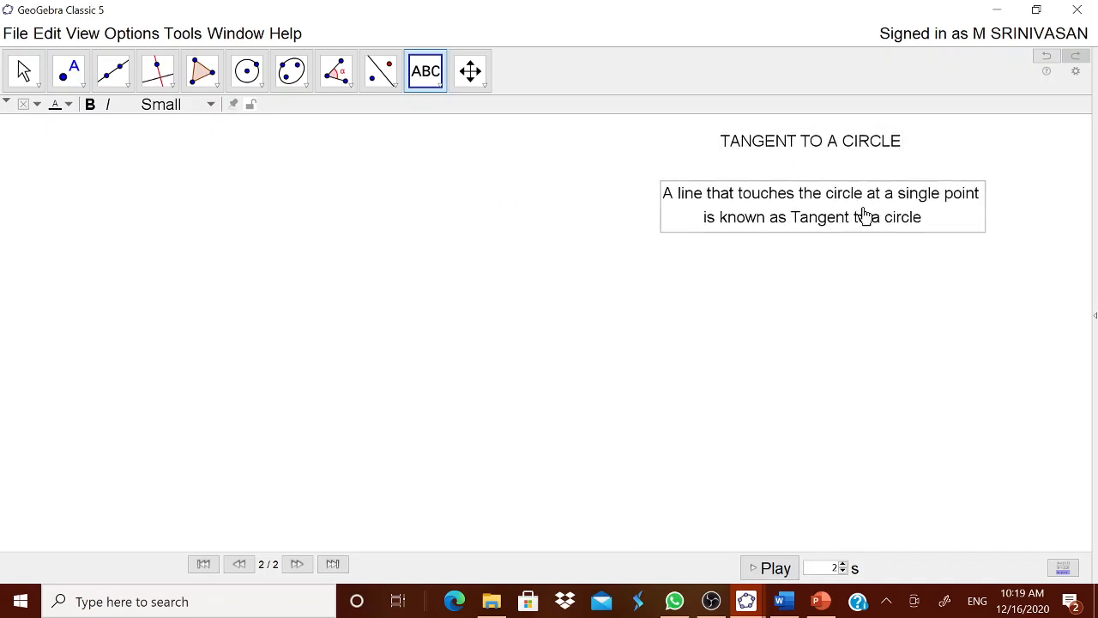
Step: Create an integer slider n from 1 to 10 with increment 1 and place it beside the definition text
click(429, 77)
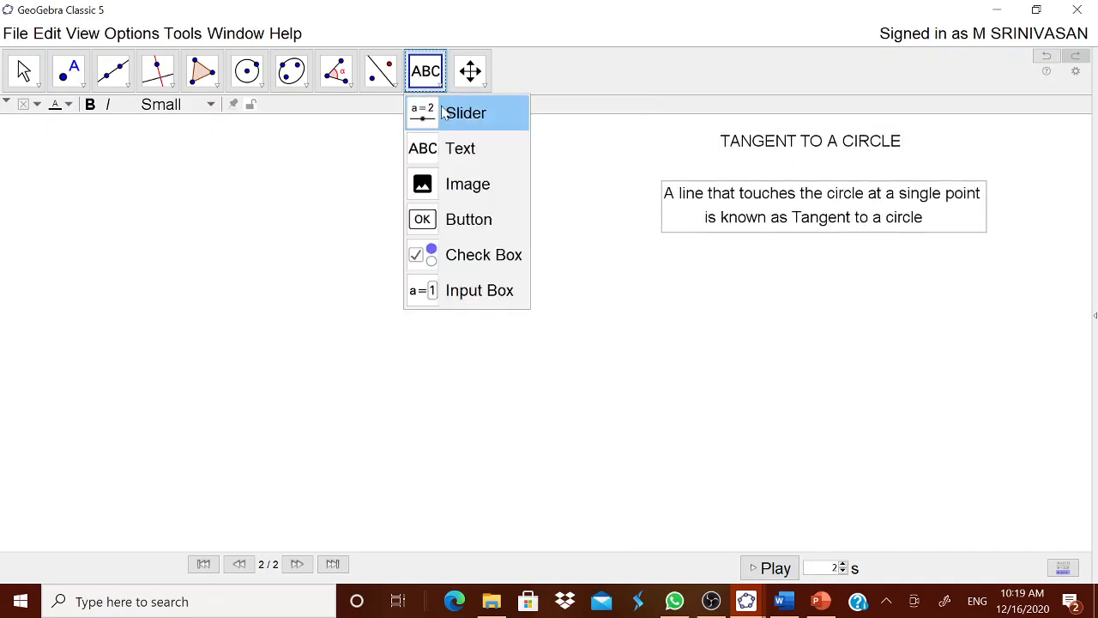
click(443, 115)
click(458, 259)
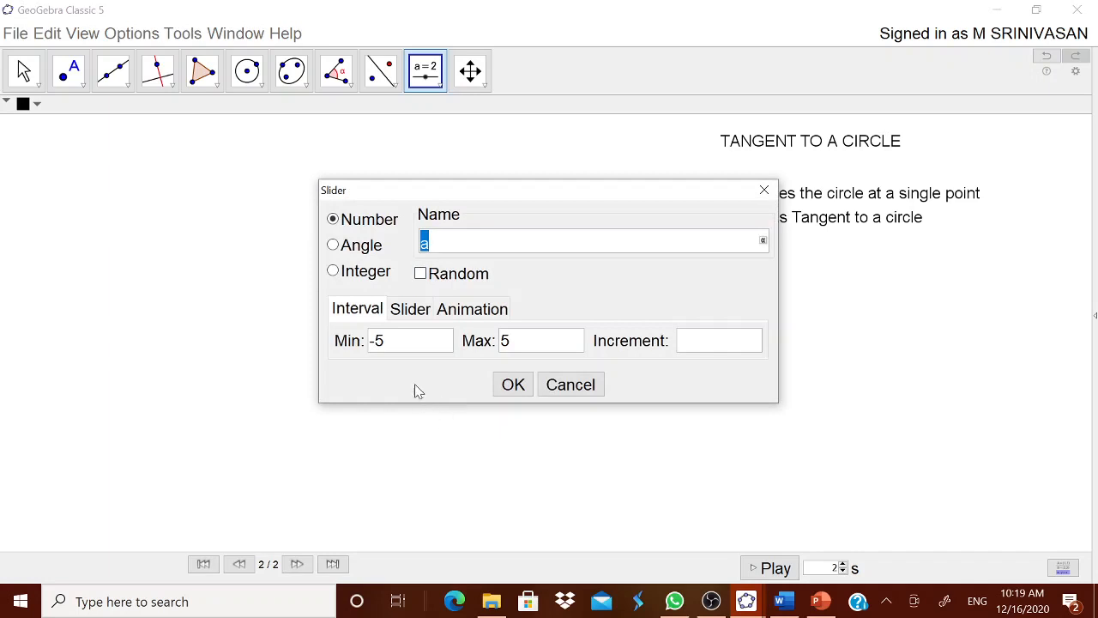
click(363, 273)
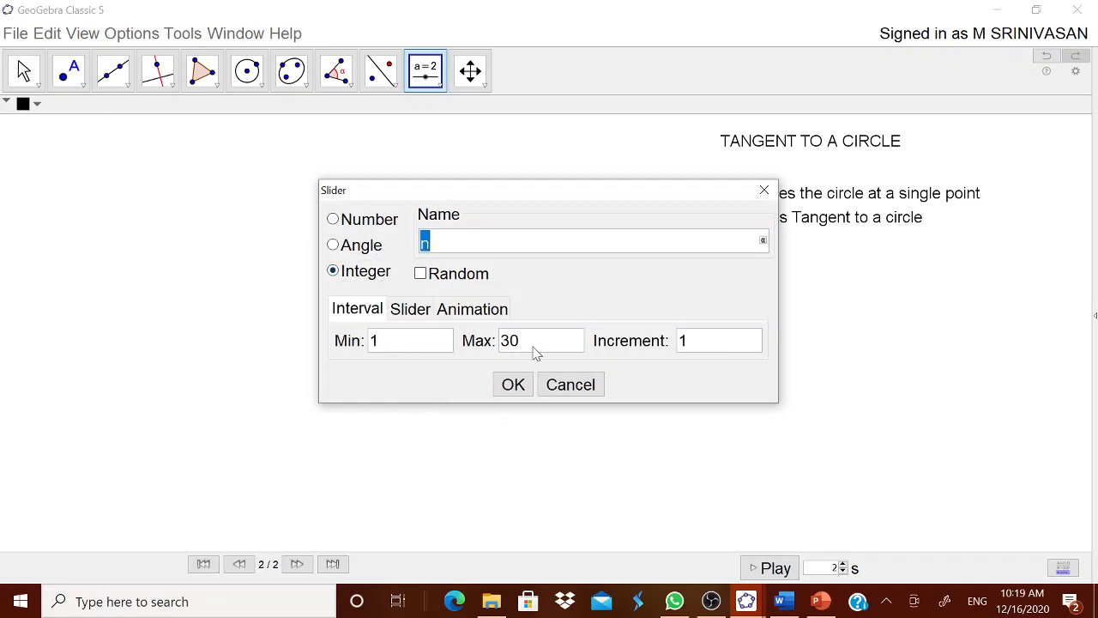
drag(534, 352, 504, 347)
text(10)
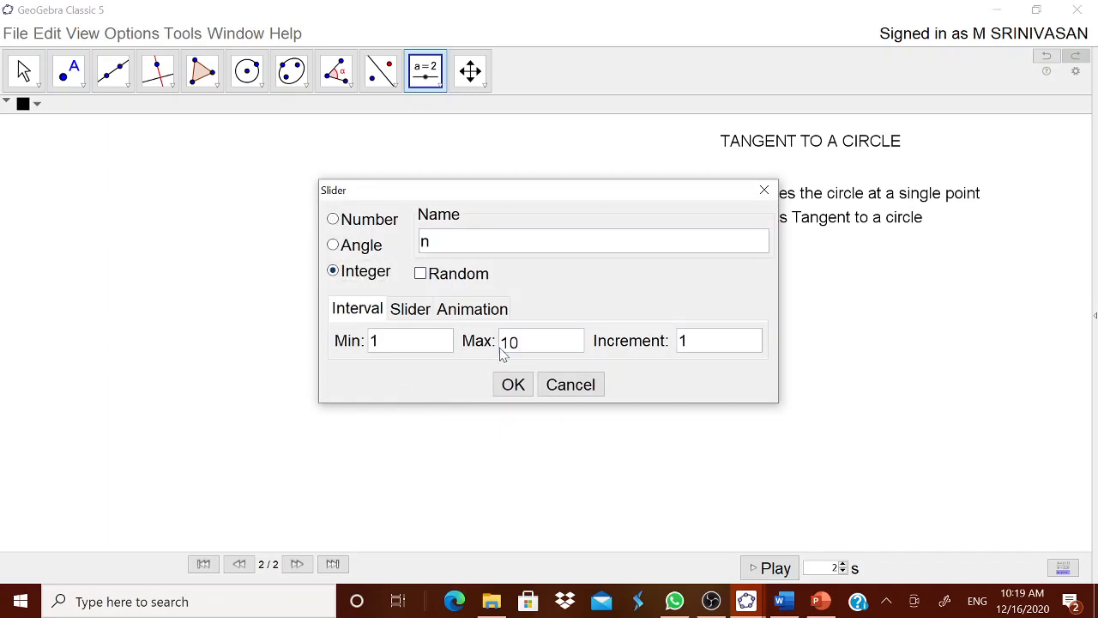
click(511, 383)
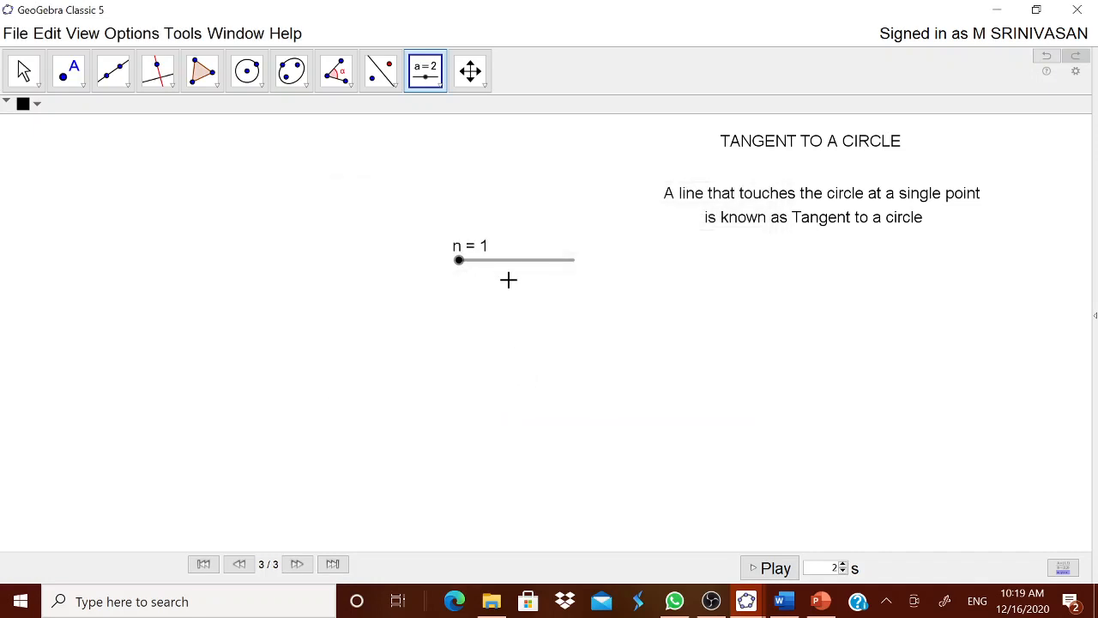
drag(506, 271, 1013, 240)
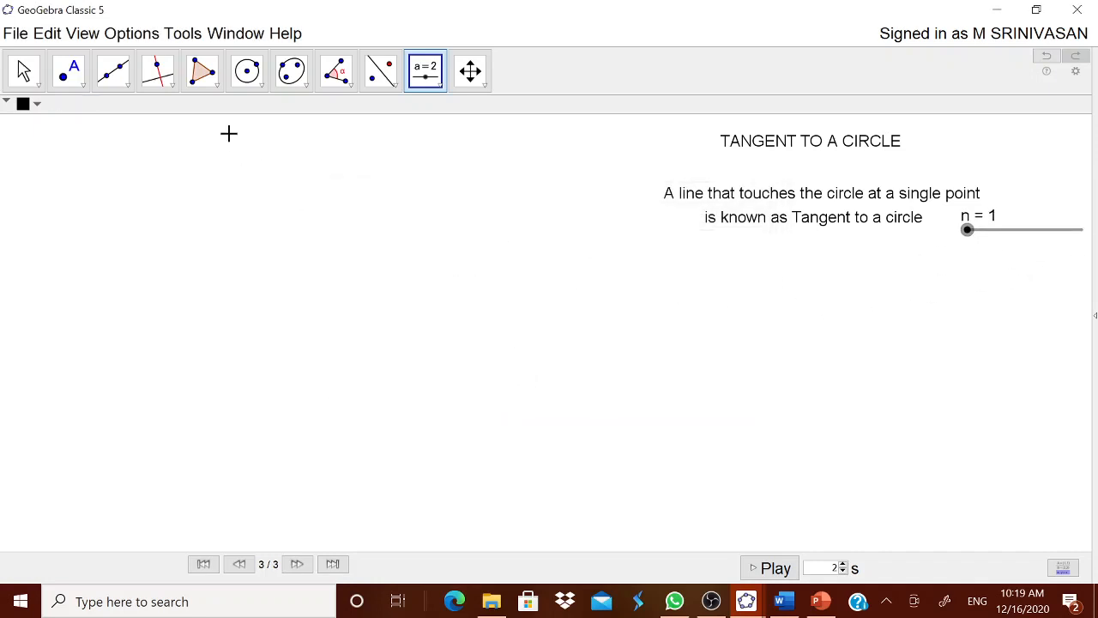
Step: Draw a circle of radius n around a new centre point in the lower left of the drawing, and set slider n to 4
click(261, 91)
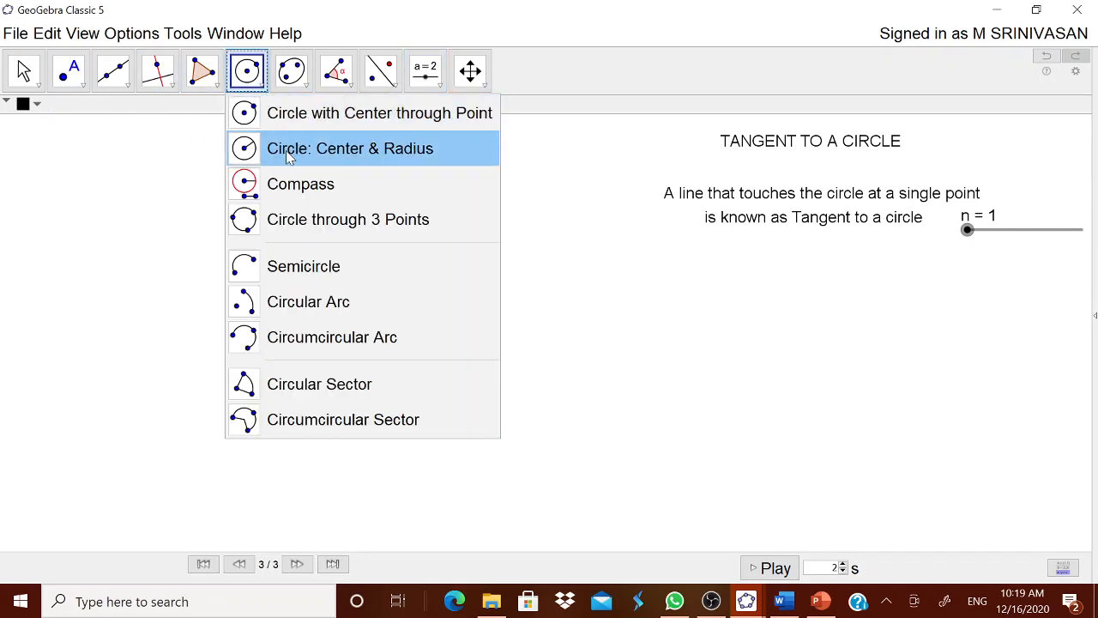
click(289, 154)
click(294, 397)
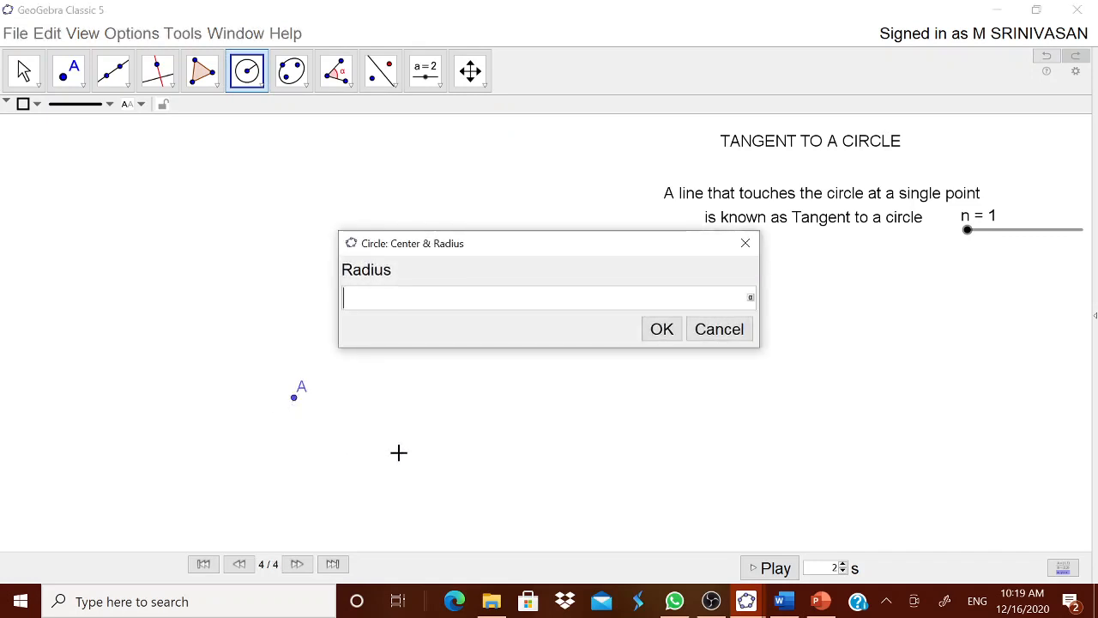
text(n)
click(662, 329)
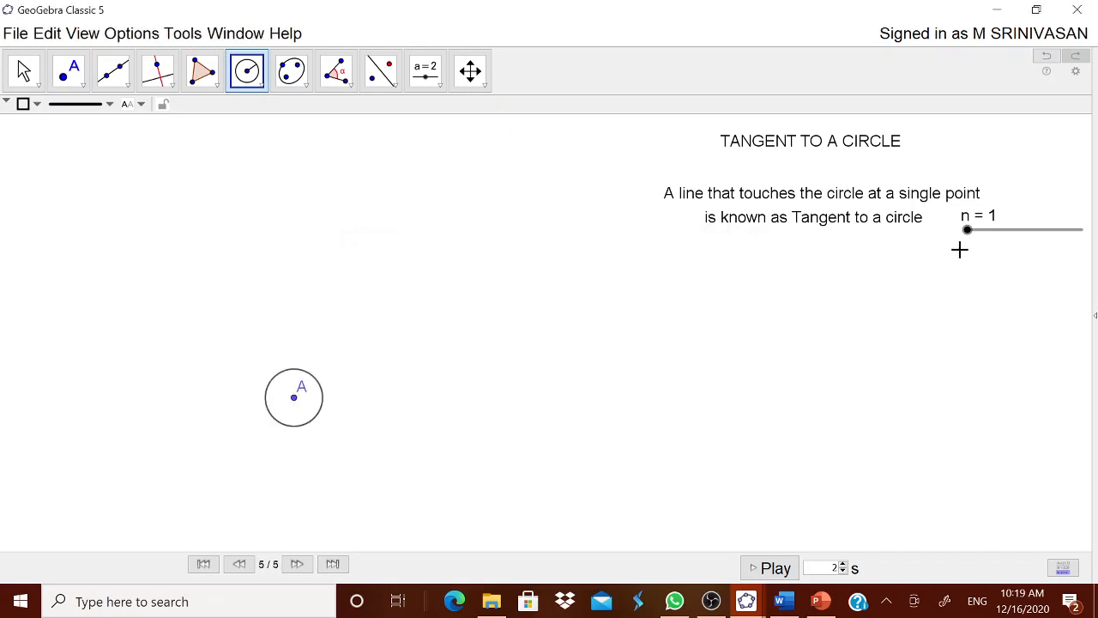
key(Escape)
drag(968, 237, 1000, 248)
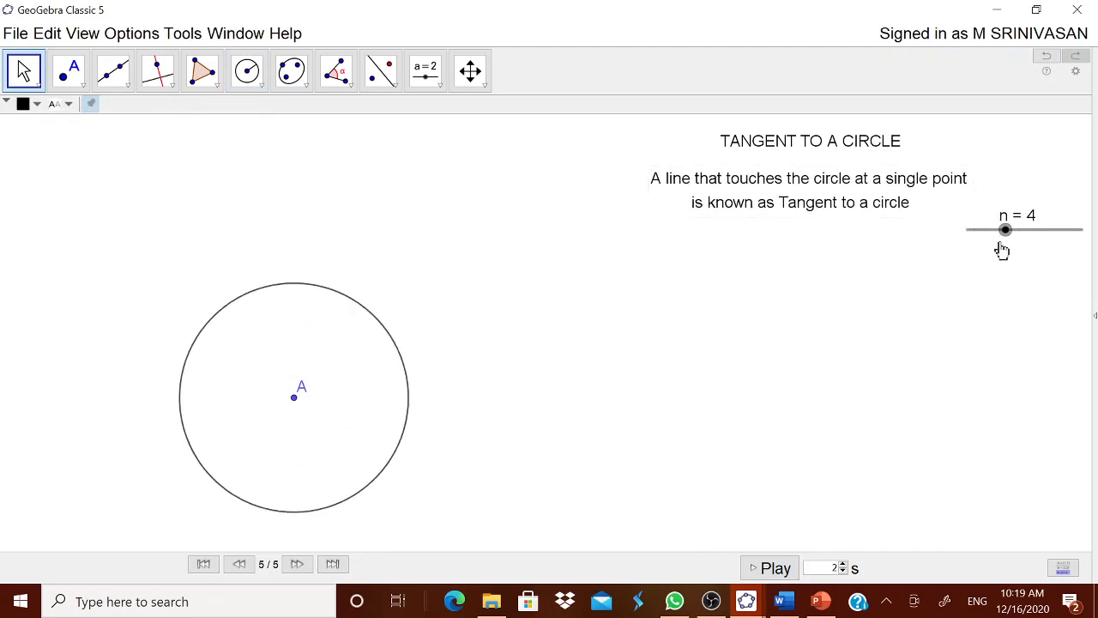
Step: Rename the circle's centre point as O
right_click(297, 406)
click(353, 508)
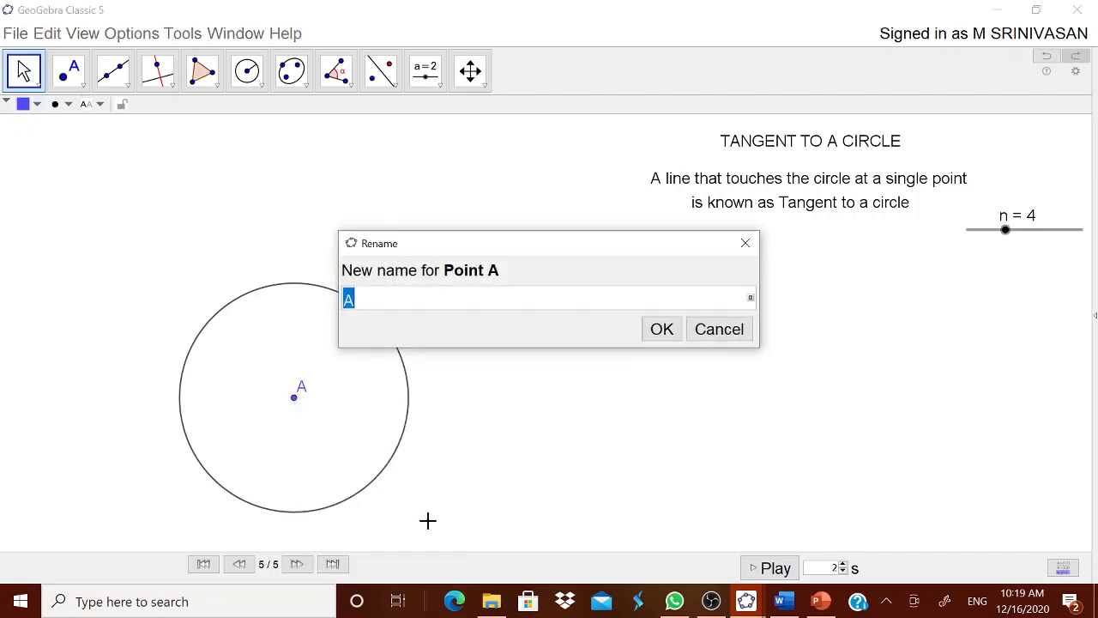
text(O)
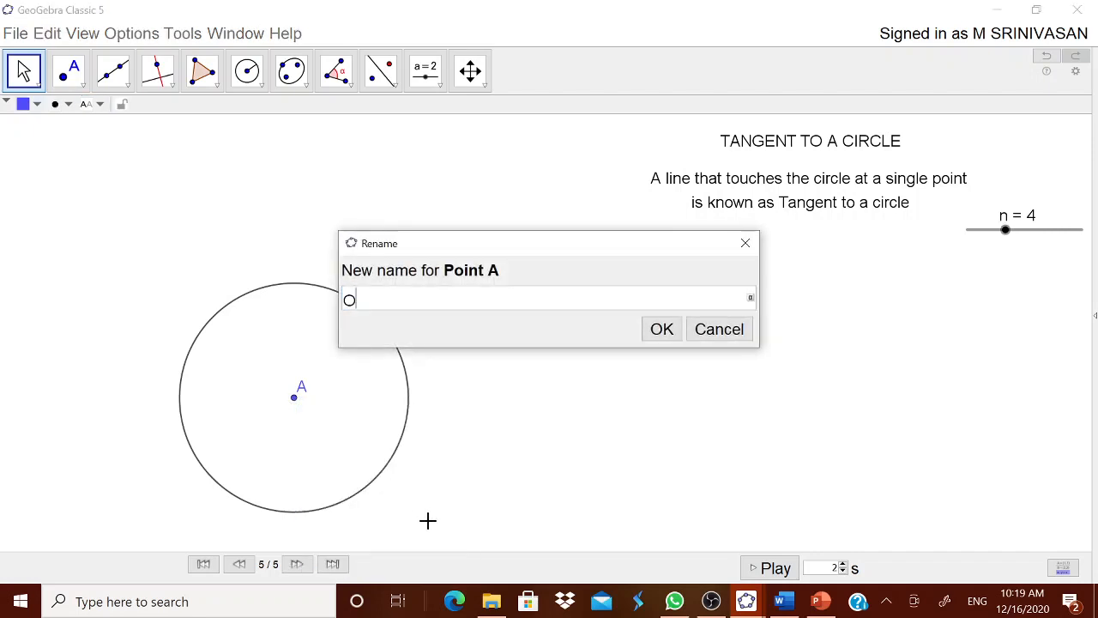
click(662, 330)
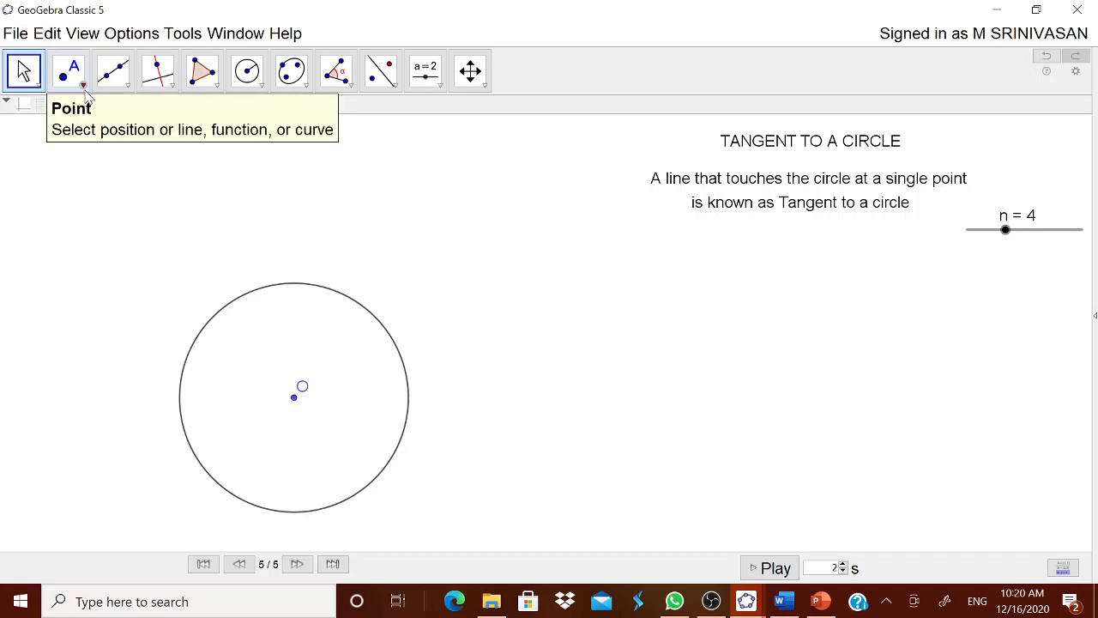
Step: Place a point attached to the circle on its upper right arc using the Point on Object tool
click(81, 84)
click(92, 146)
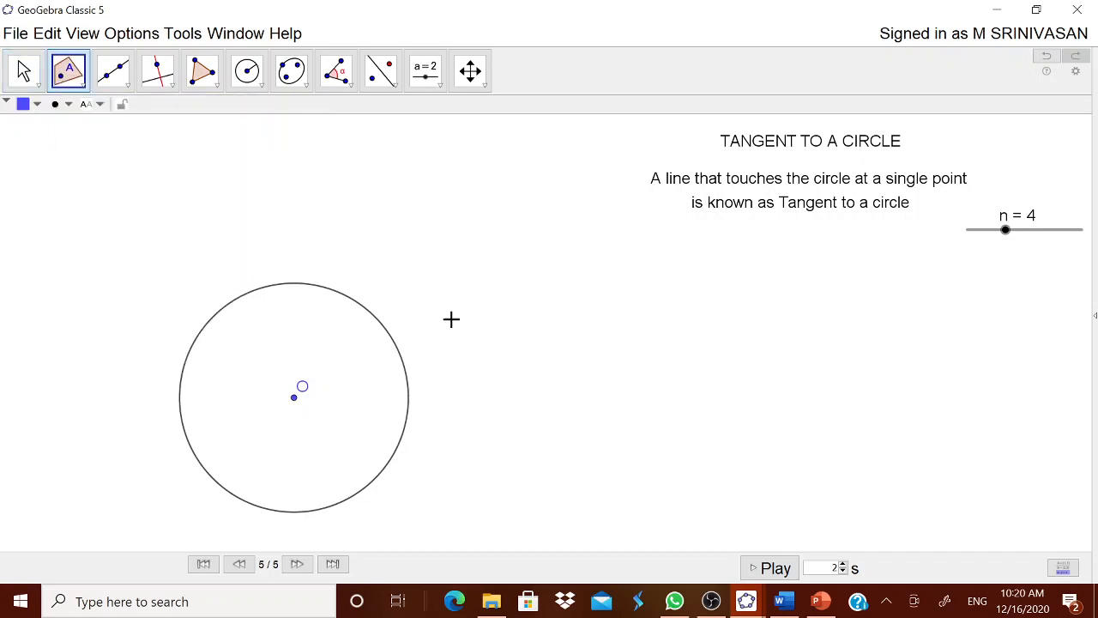
click(396, 344)
Step: Construct the tangent to the circle through point A
click(127, 86)
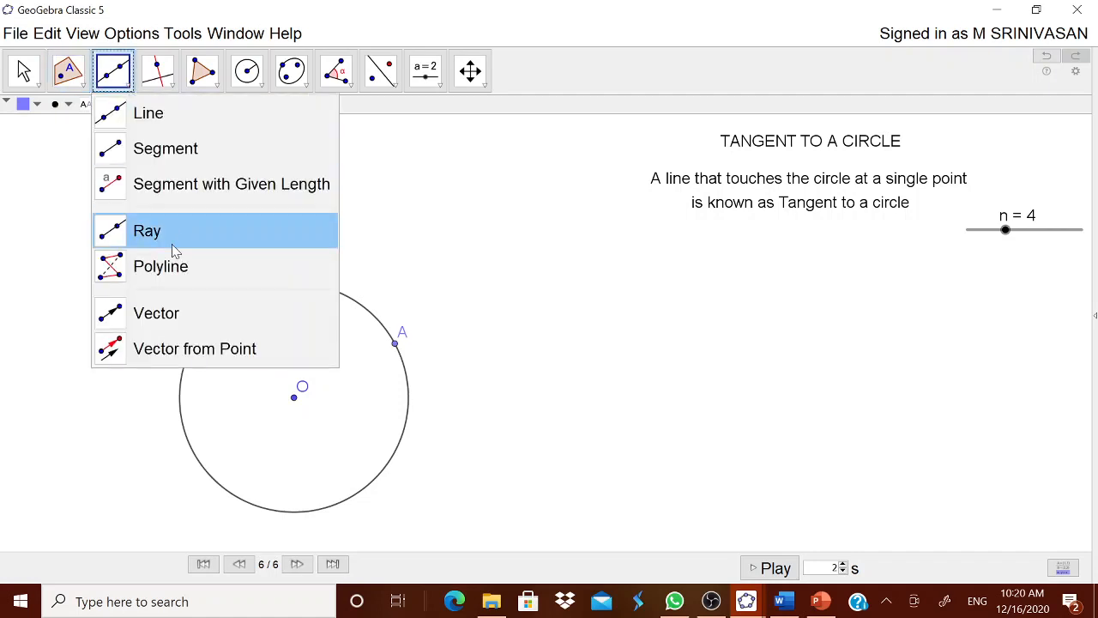
mouse_move(158, 70)
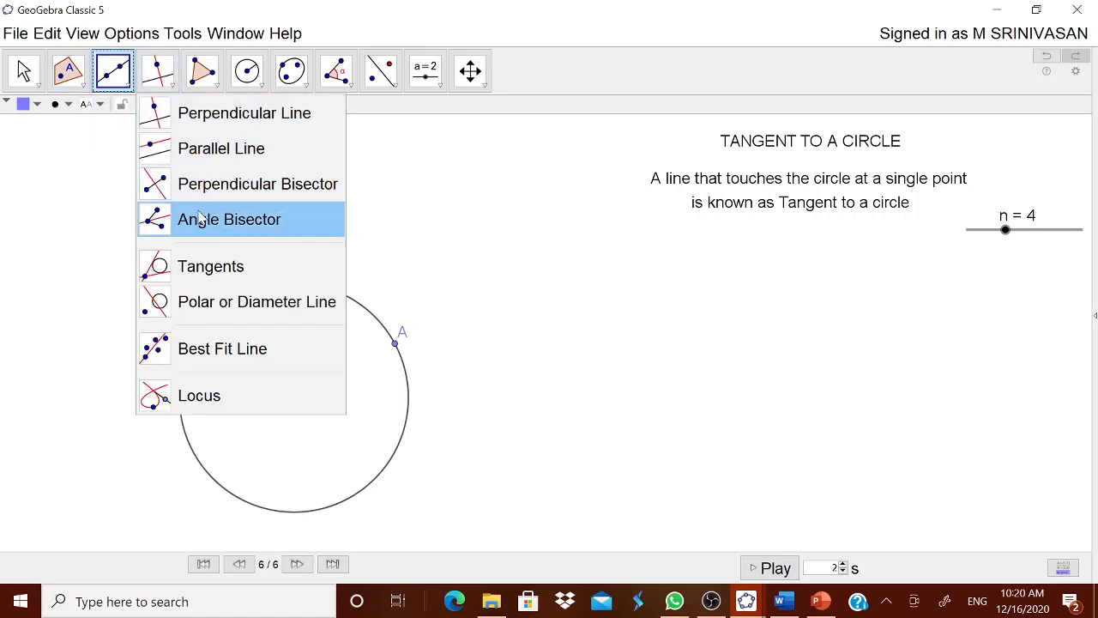
click(205, 267)
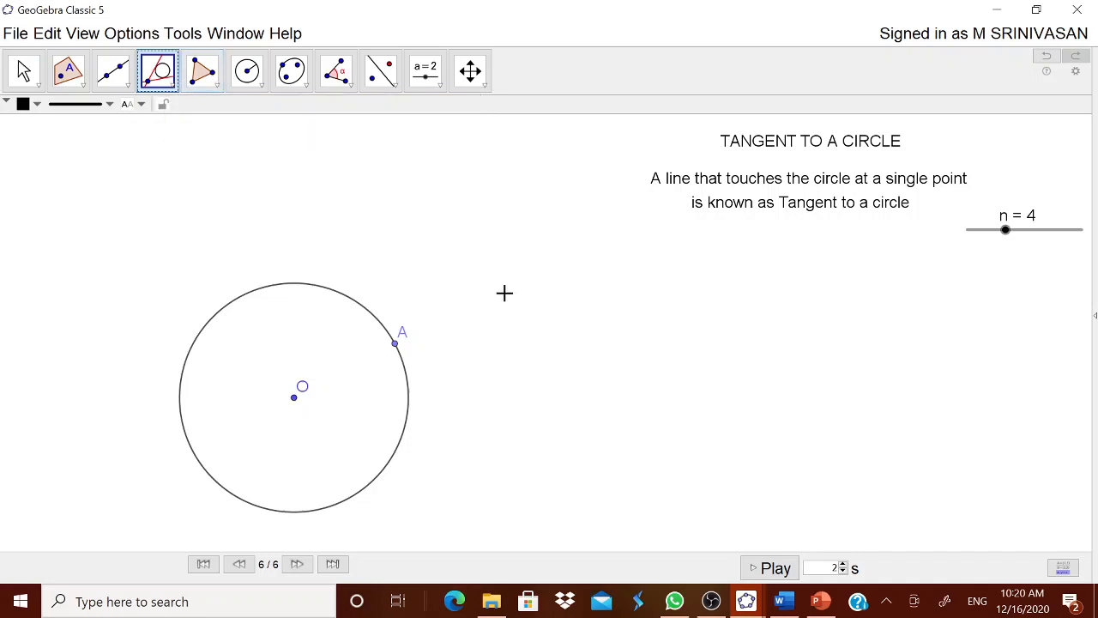
click(396, 348)
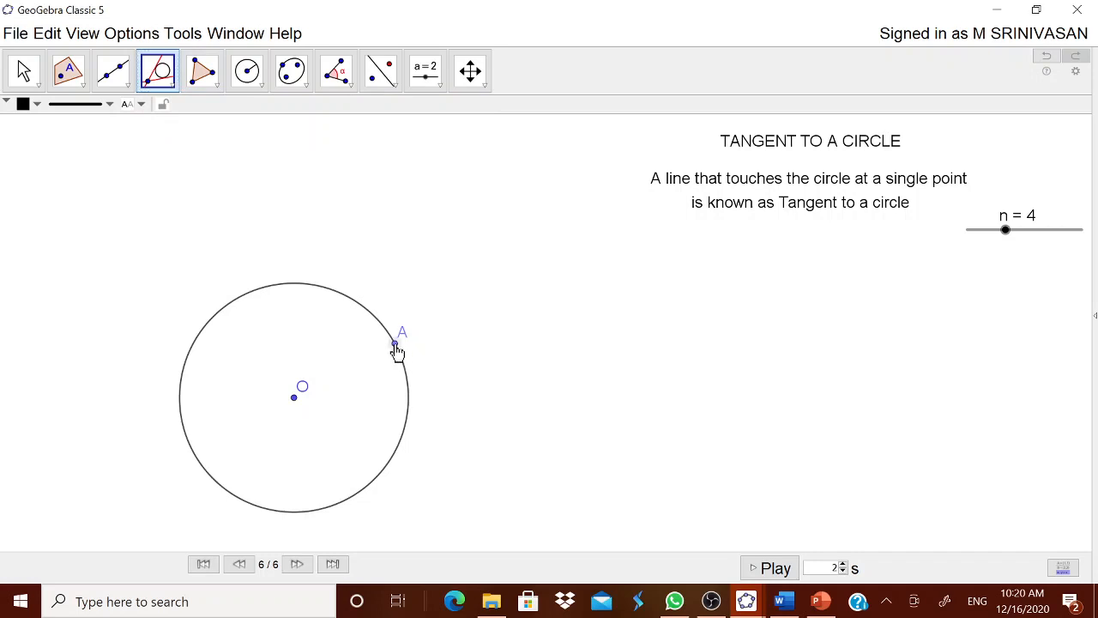
click(406, 375)
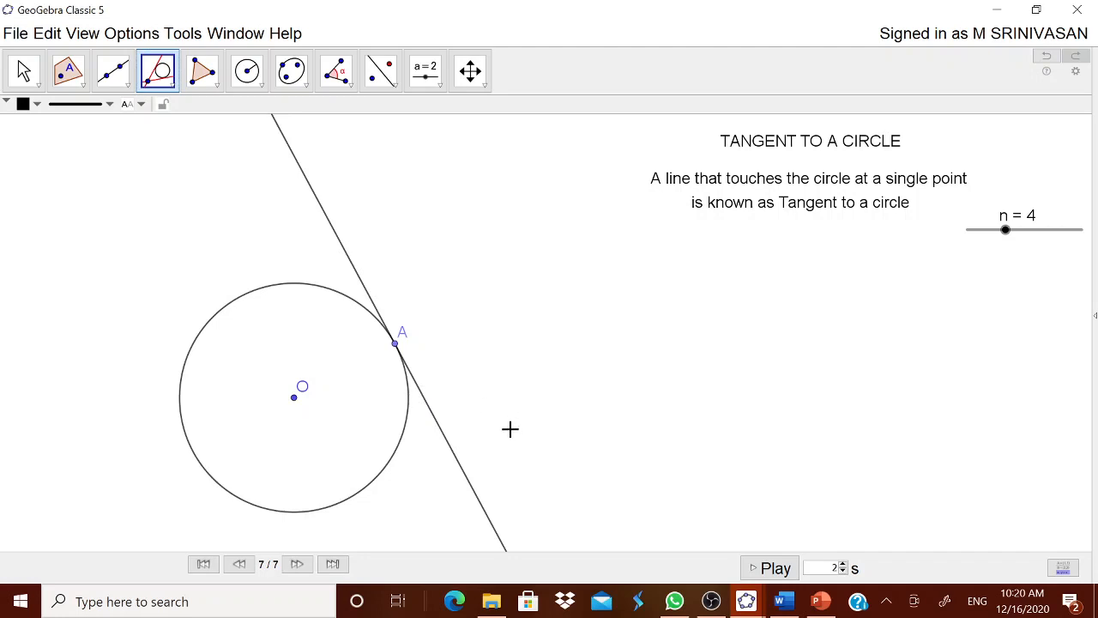
click(32, 88)
Step: Copy "The tangent always touches the circle at a single point" from NOTES.docx in Word and insert it as text below the definition in GeoGebra
click(782, 601)
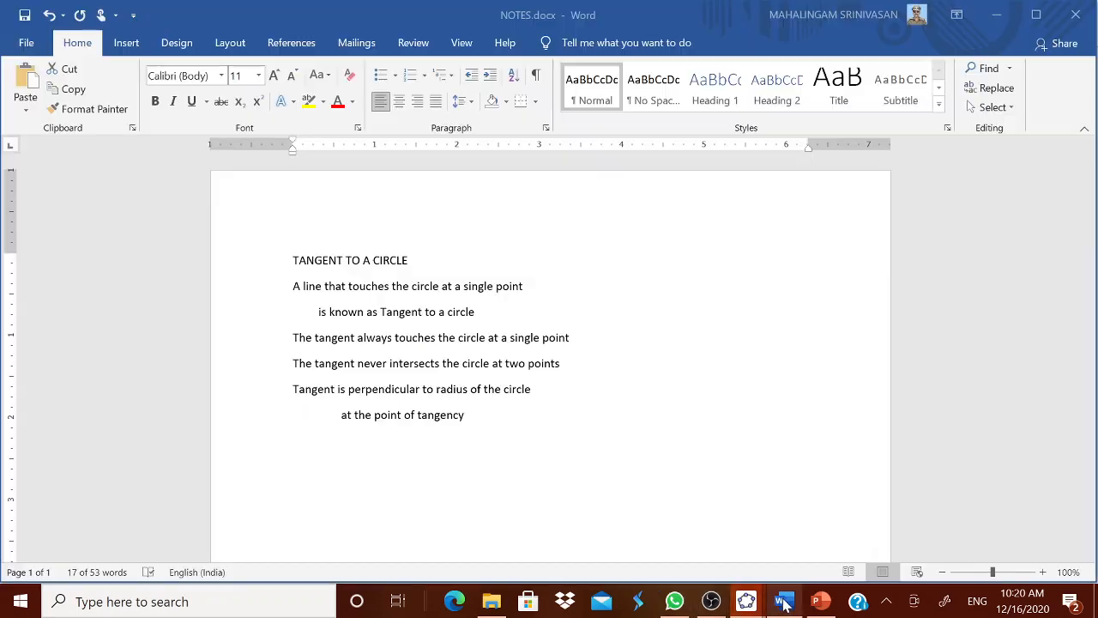
drag(292, 337, 591, 350)
key(ctrl+c)
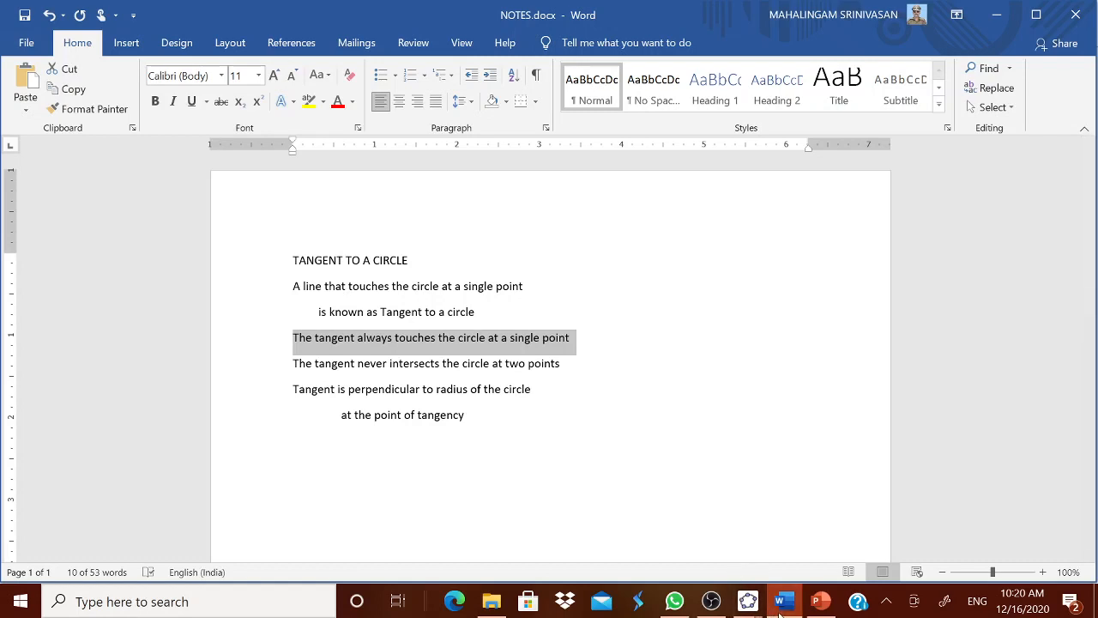
mouse_move(768, 611)
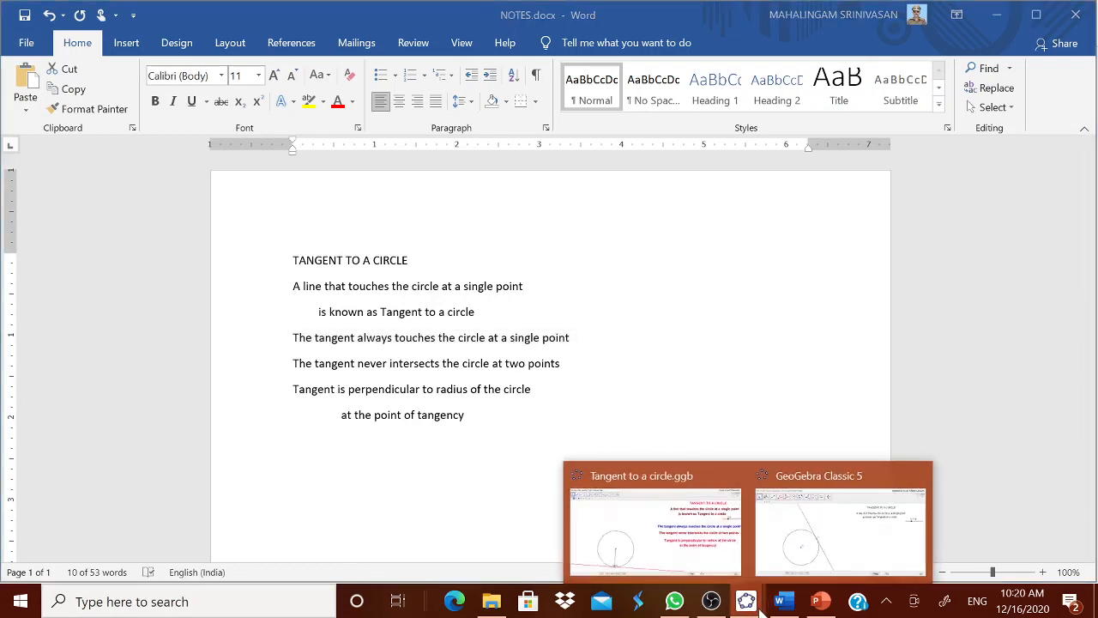
click(821, 578)
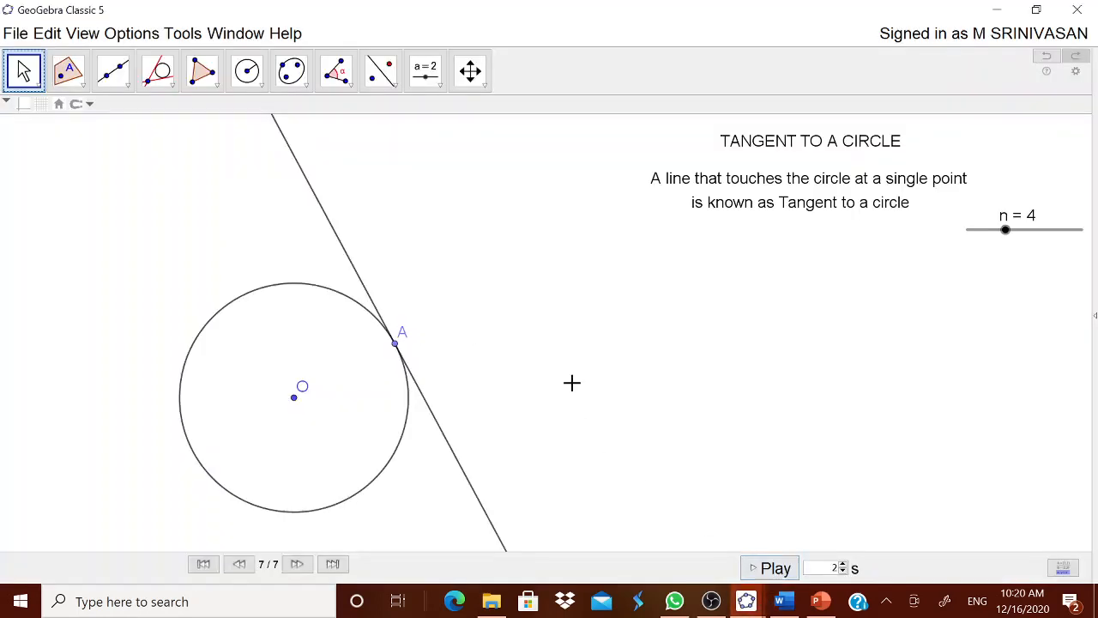
click(426, 70)
click(450, 147)
click(666, 289)
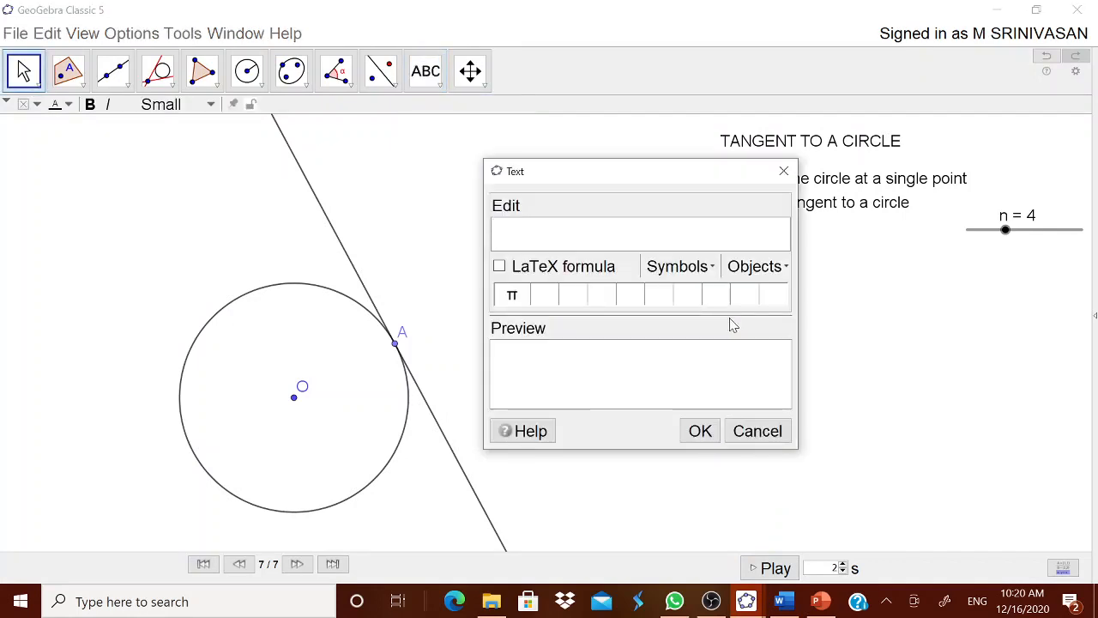
key(ctrl+v)
click(700, 430)
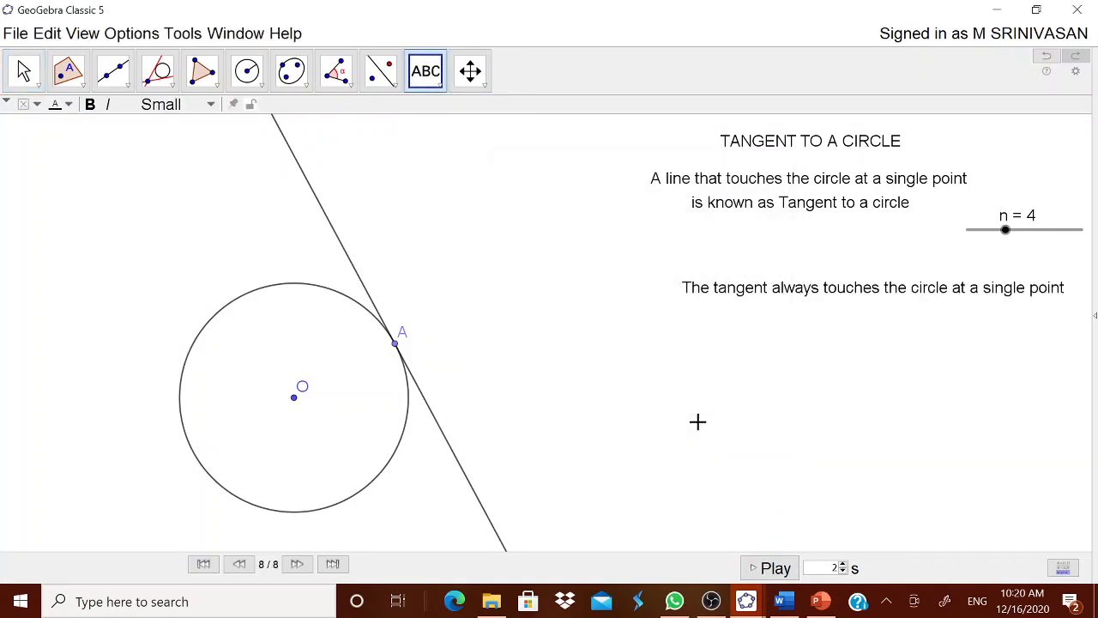
Step: Insert "The tangent never intersects the circle at two points" from NOTES.docx in Word as a GeoGebra text, placed beneath the single-point statement
click(780, 601)
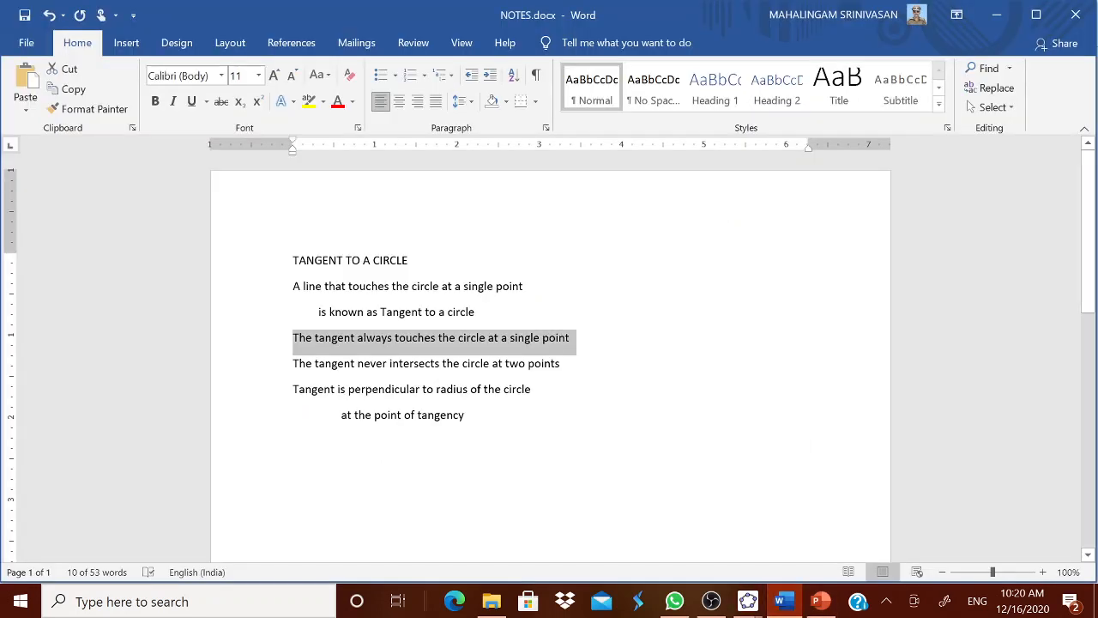
drag(293, 363, 550, 365)
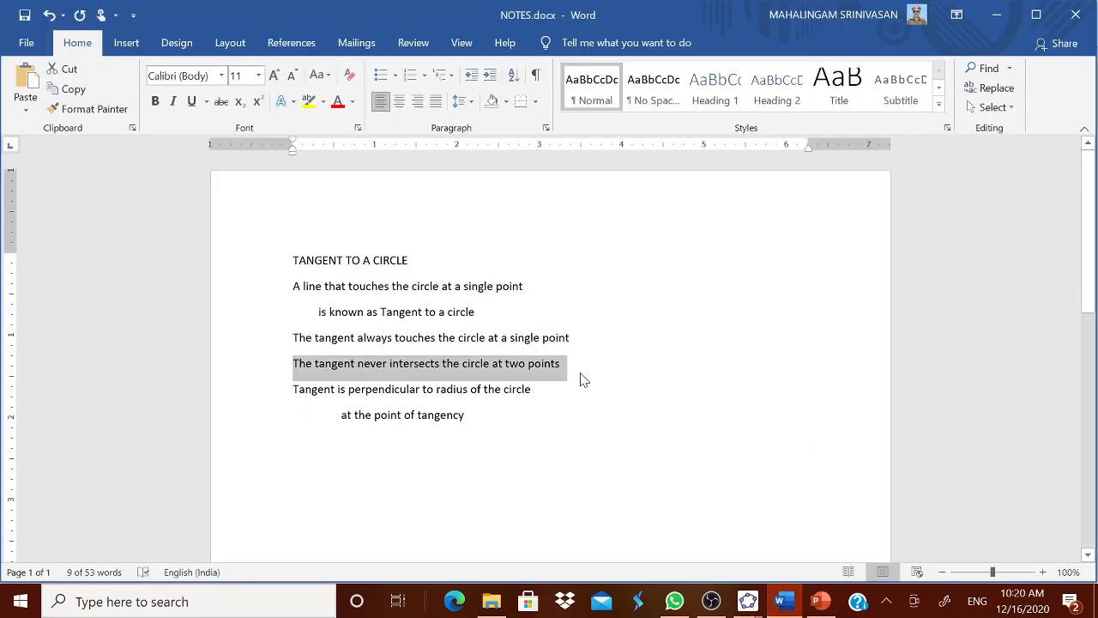
click(748, 601)
click(836, 523)
click(483, 242)
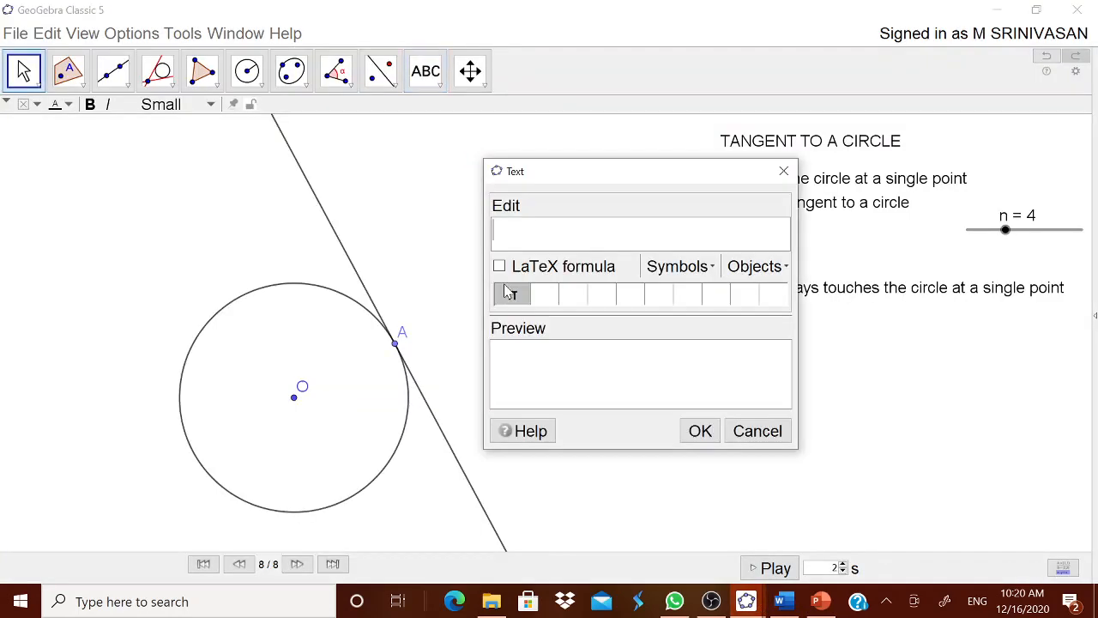
text(The tangent never intersects the circle at two points)
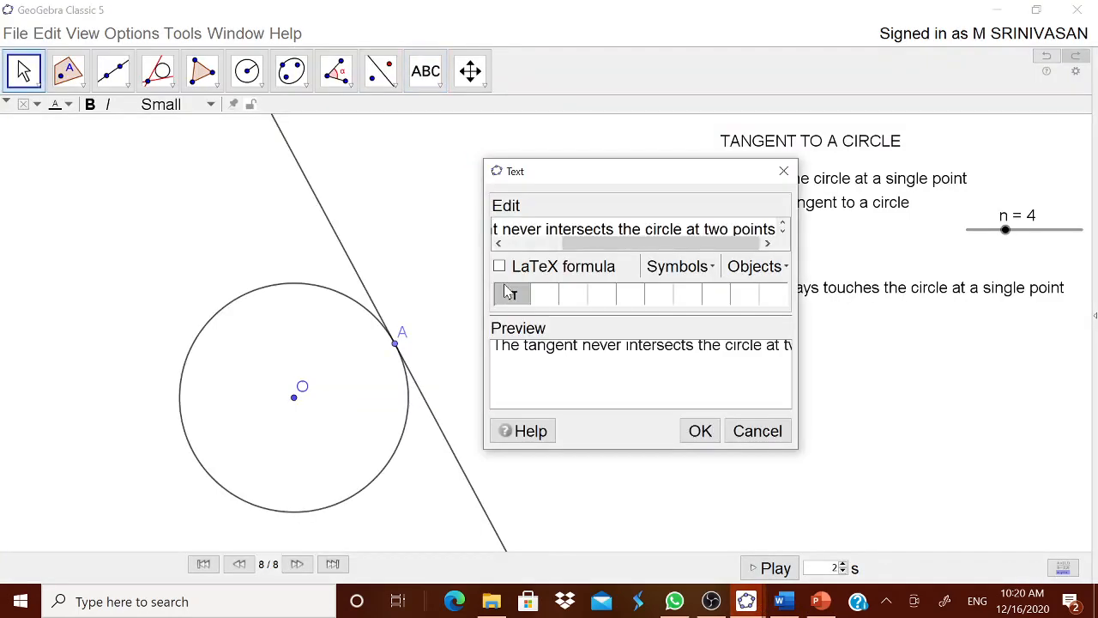
click(699, 429)
drag(618, 248, 825, 338)
click(396, 382)
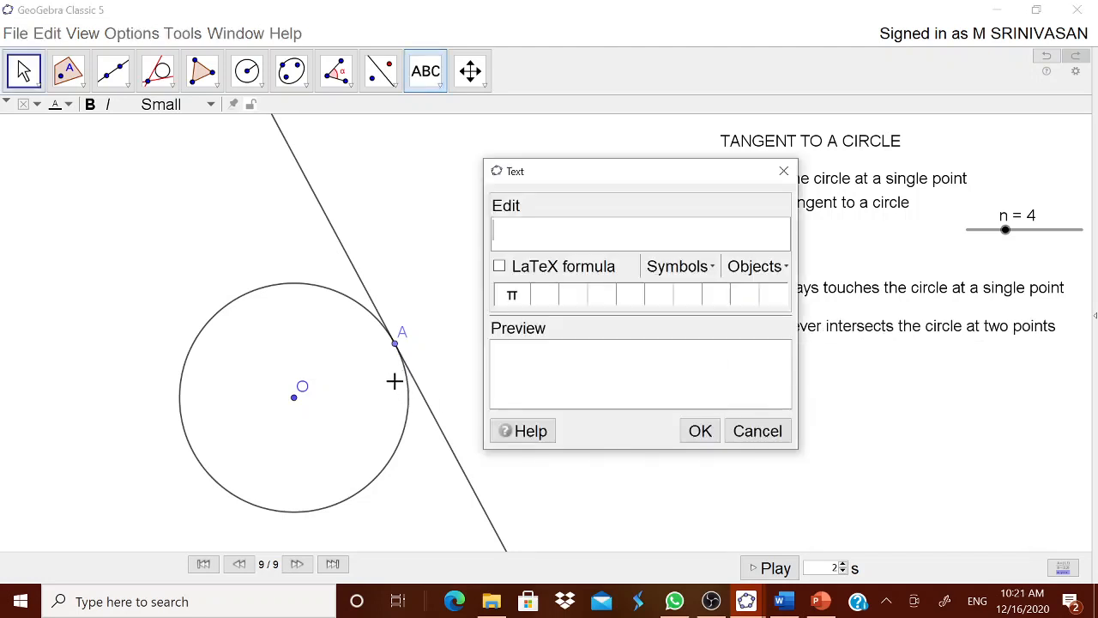
click(763, 428)
key(Escape)
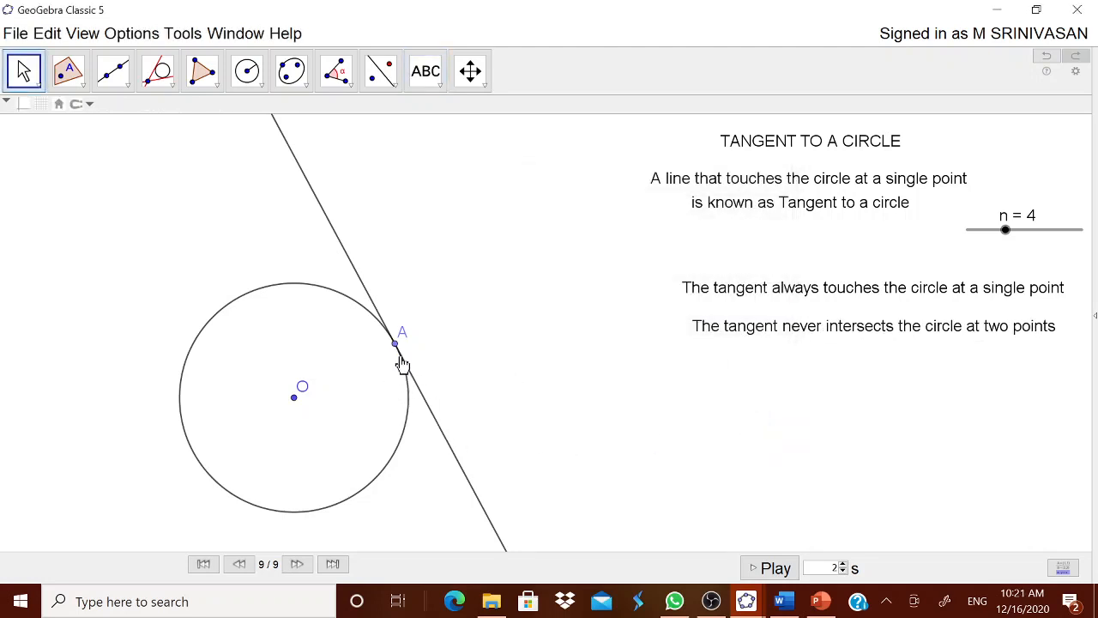
Step: Move point A along the circle to just left of its top and try to turn on the point's animation
drag(396, 355, 275, 297)
right_click(271, 294)
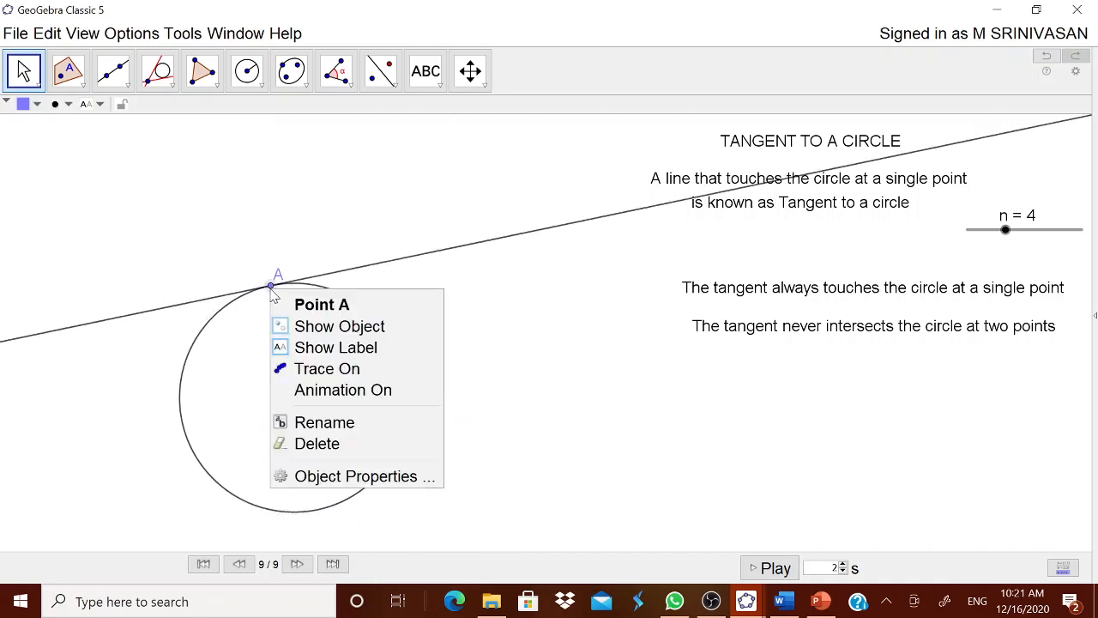
click(327, 387)
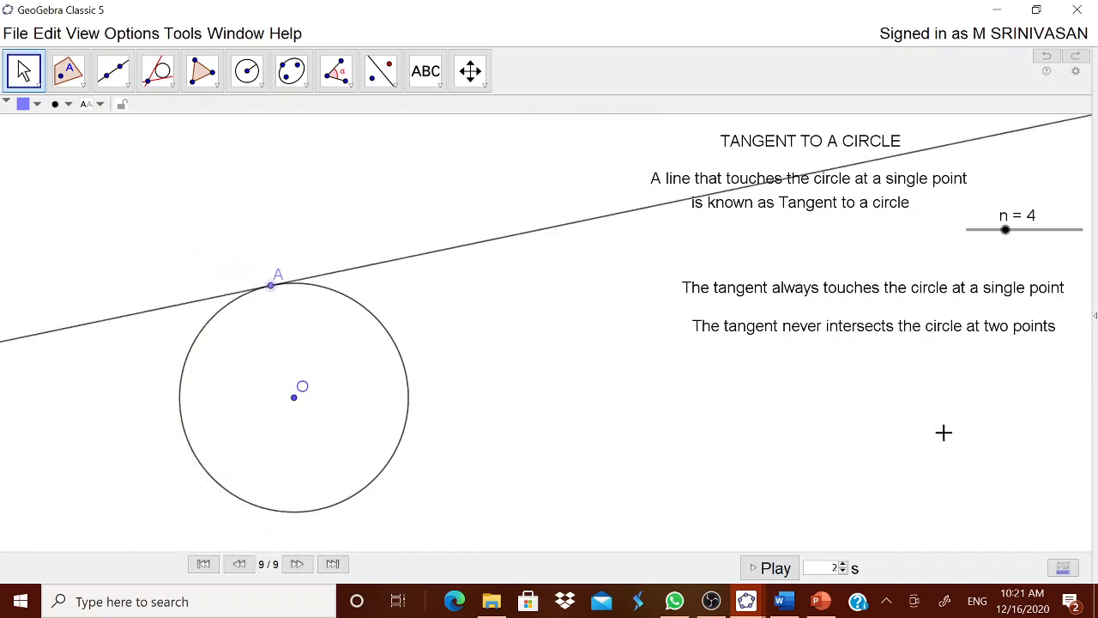
Step: Insert "Tangent is perpendicular to radius of the circle at the point of tangency" from NOTES.docx in Word as a two-line GeoGebra text below the other statements
click(780, 600)
drag(293, 388, 531, 462)
key(ctrl+c)
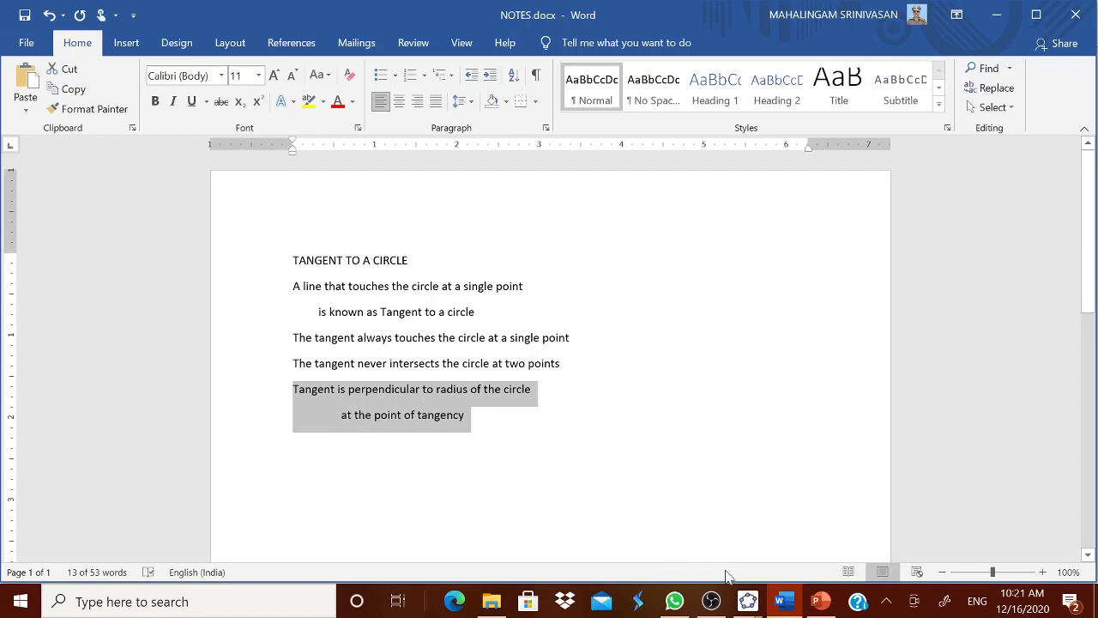
click(730, 532)
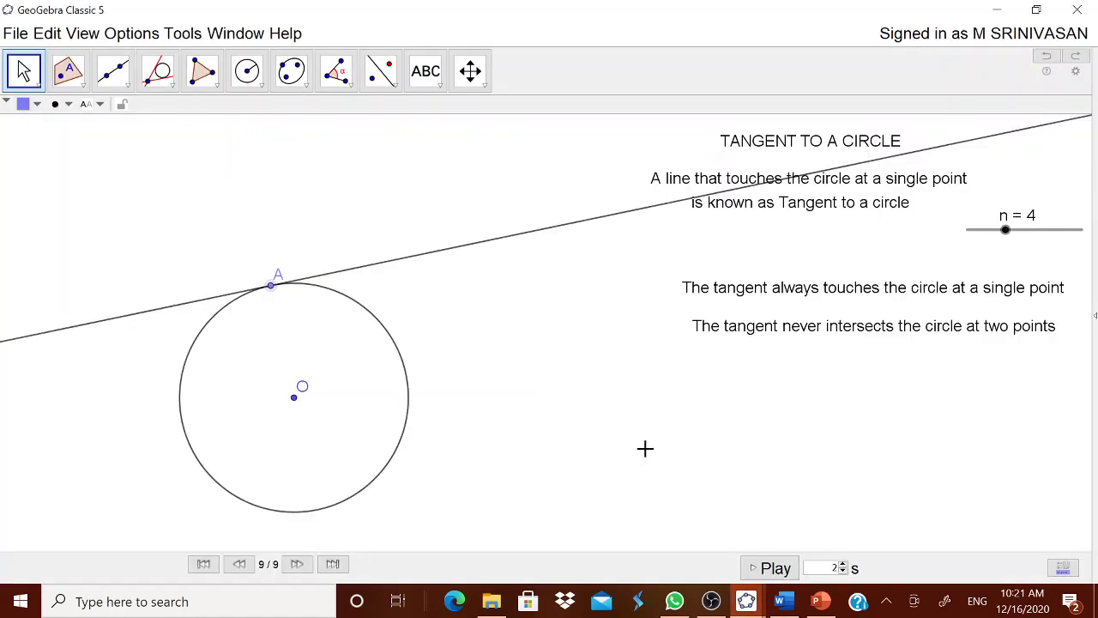
click(426, 72)
click(669, 452)
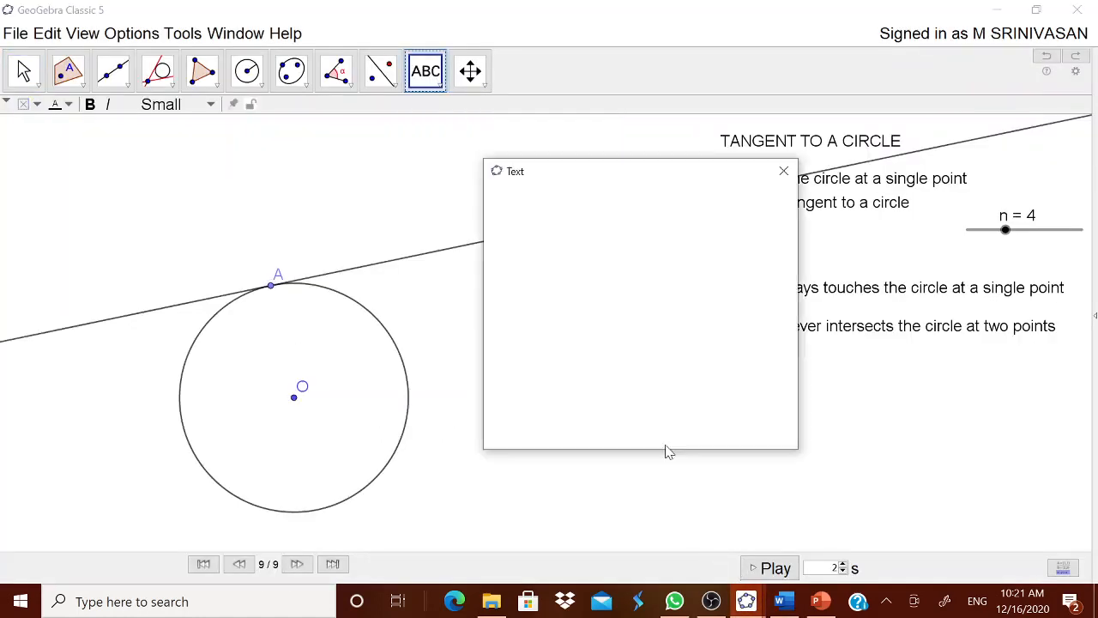
key(ctrl+v)
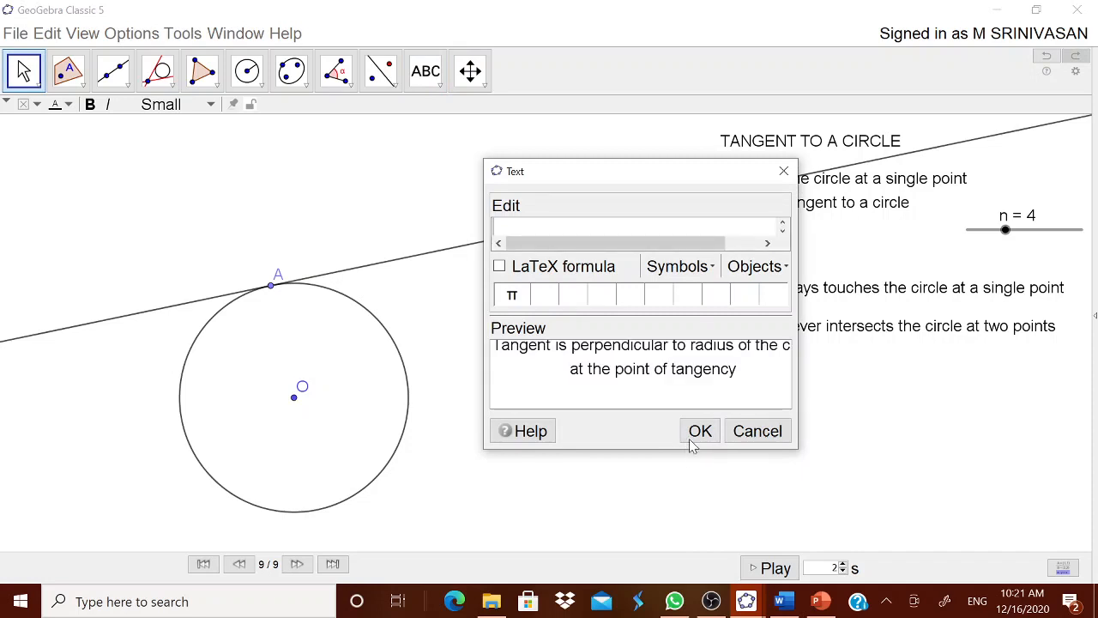
click(692, 436)
drag(821, 420, 837, 400)
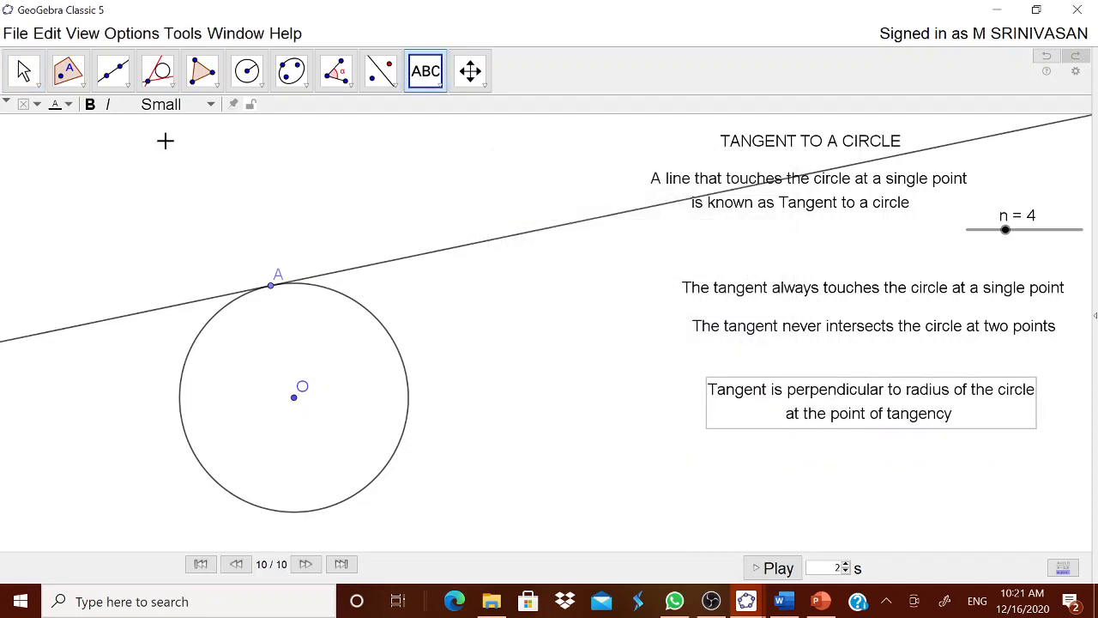
Step: Draw the radius as a segment from centre O to point A
click(113, 72)
click(146, 148)
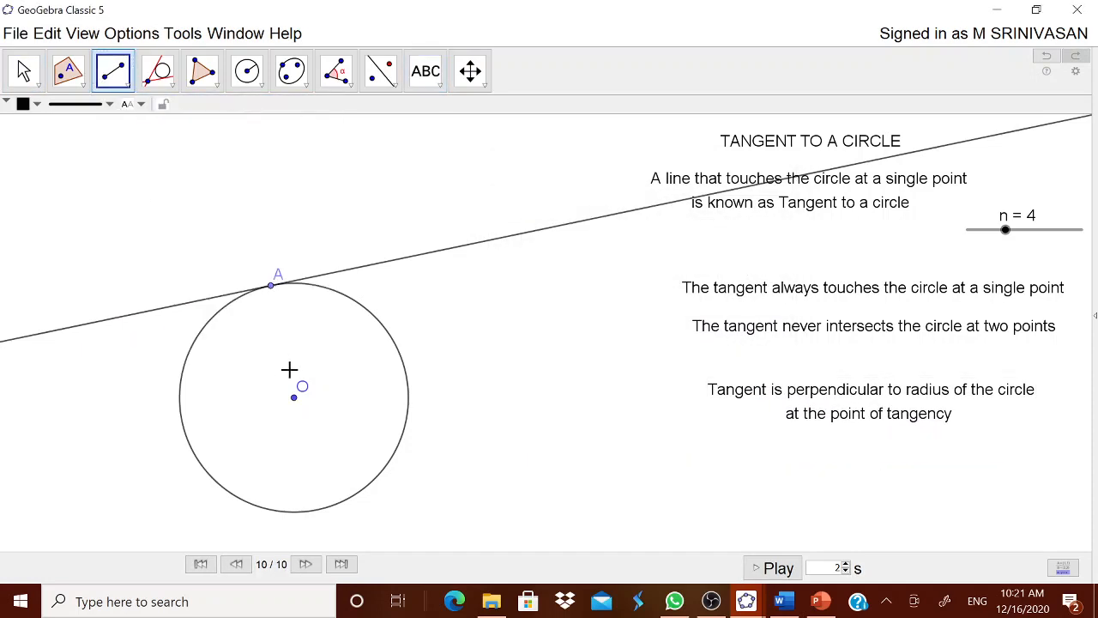
click(293, 397)
click(271, 286)
Step: Try to mark the angle between radius OA and the tangent by choosing the two lines, undoing each attempt
click(351, 86)
click(353, 100)
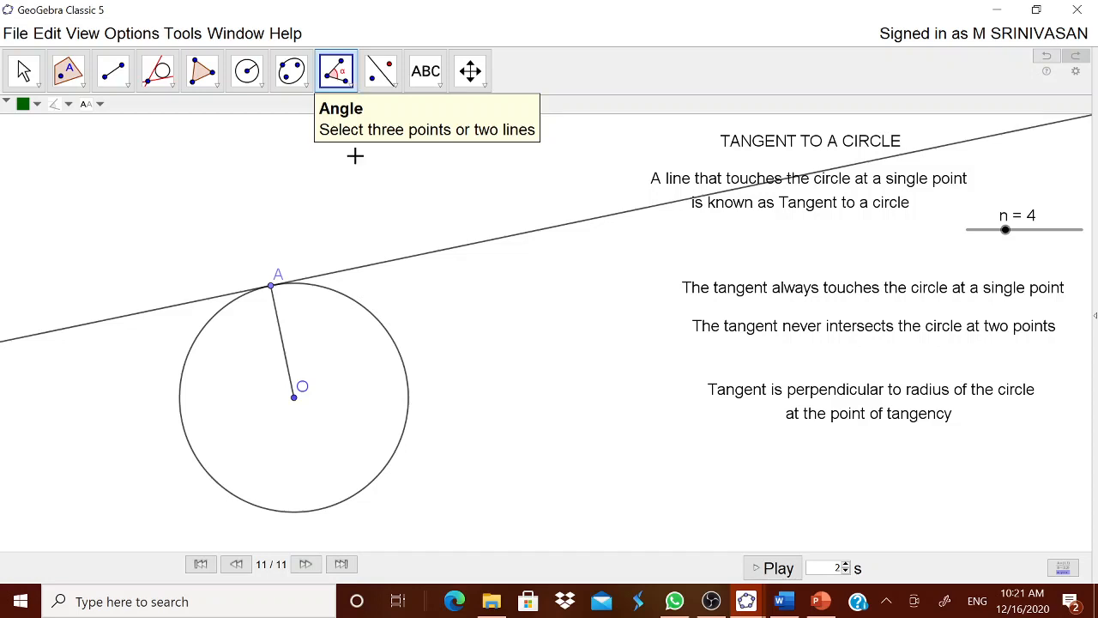
click(337, 76)
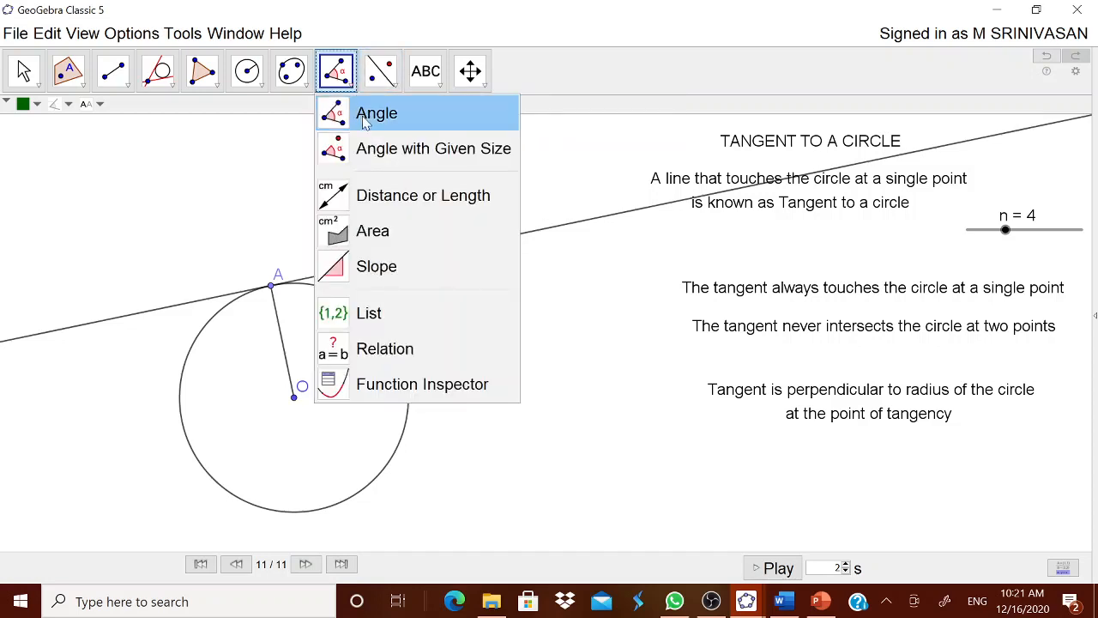
click(364, 122)
click(283, 334)
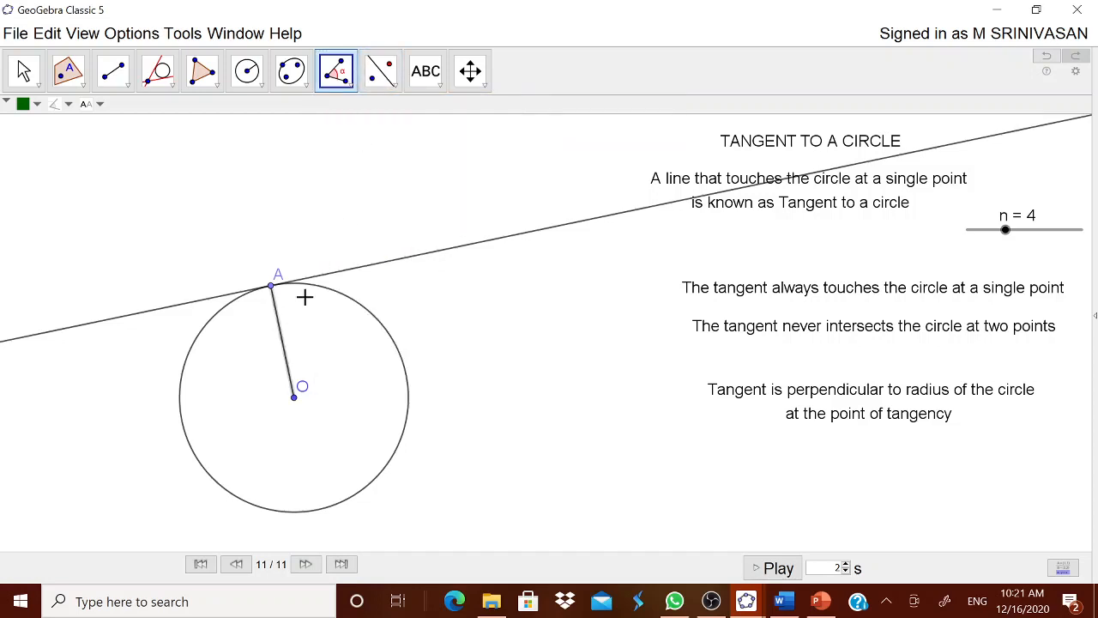
click(348, 272)
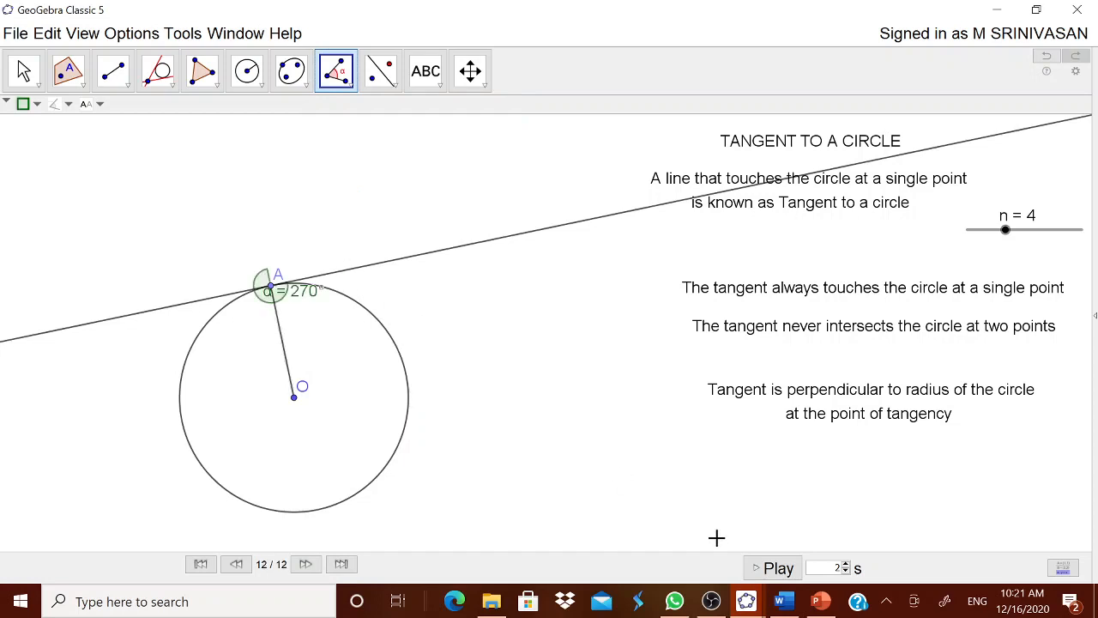
key(ctrl+z)
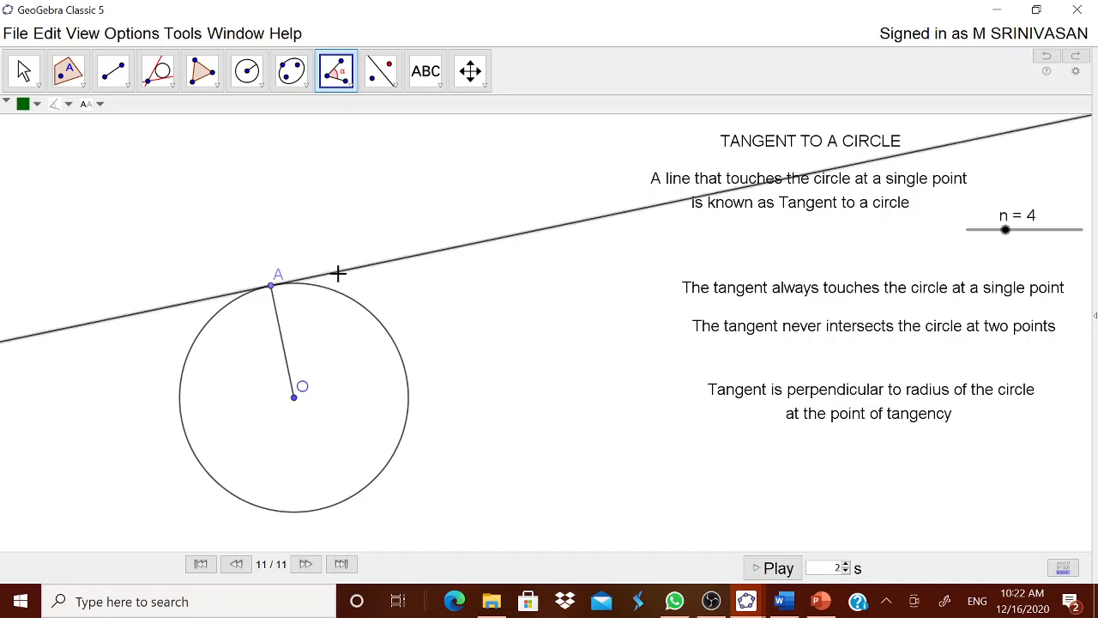
click(281, 341)
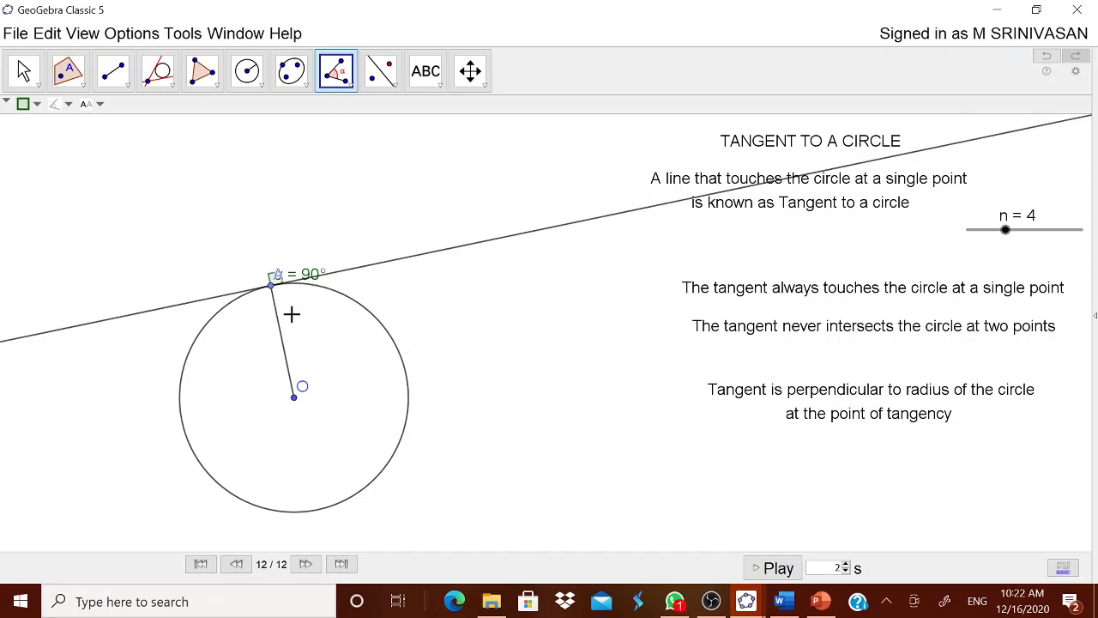
key(ctrl+z)
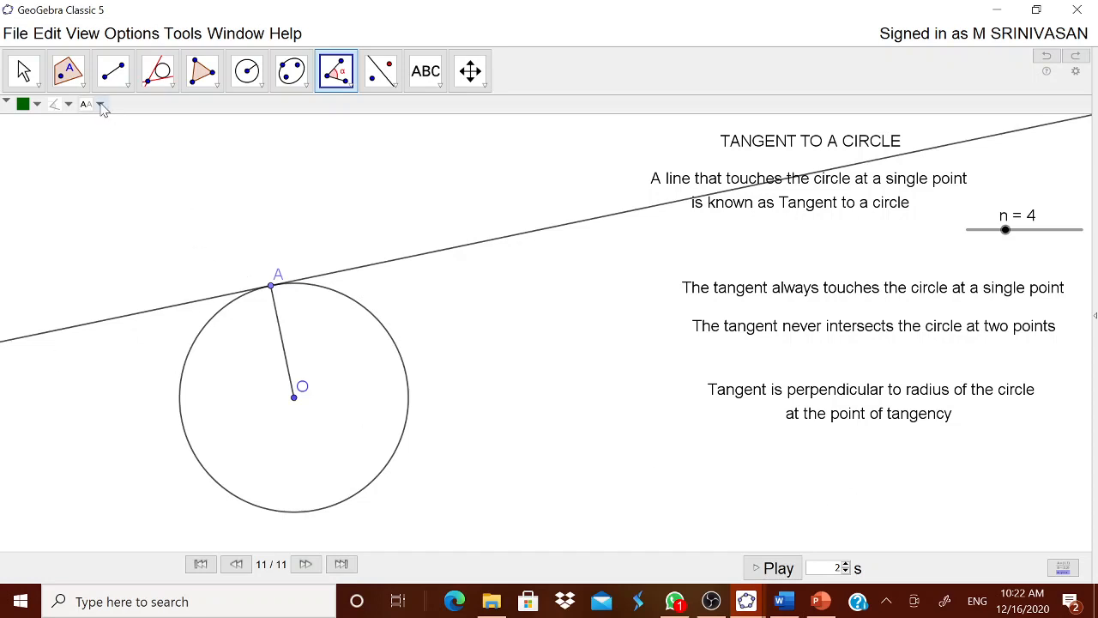
Step: Place a point B on the tangent line, up and to the right of A, using Point on Object
click(69, 71)
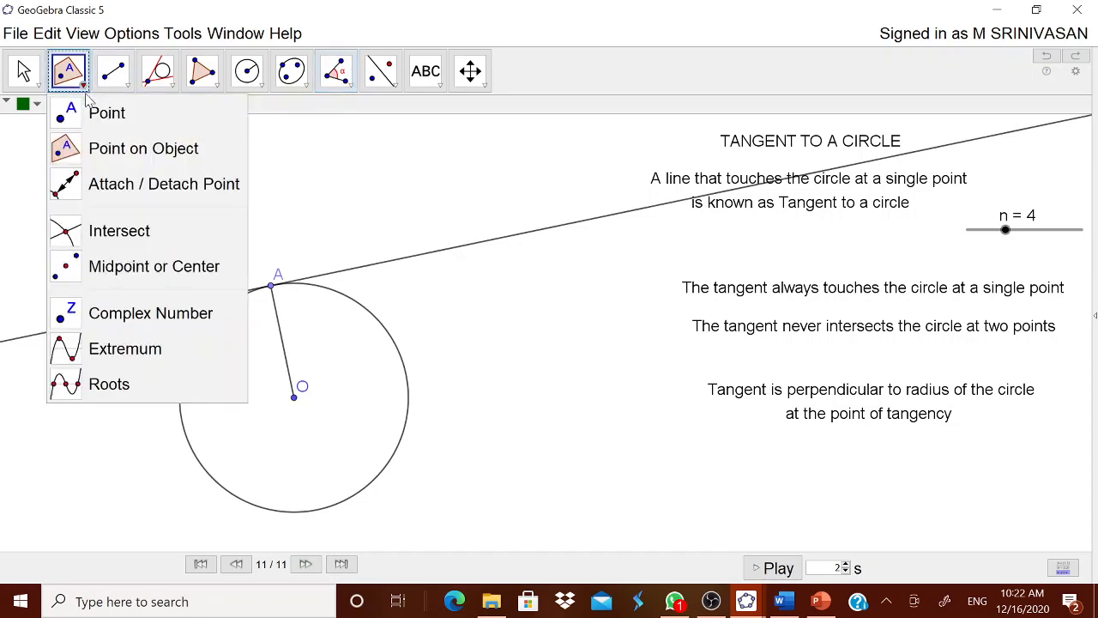
click(119, 151)
click(413, 256)
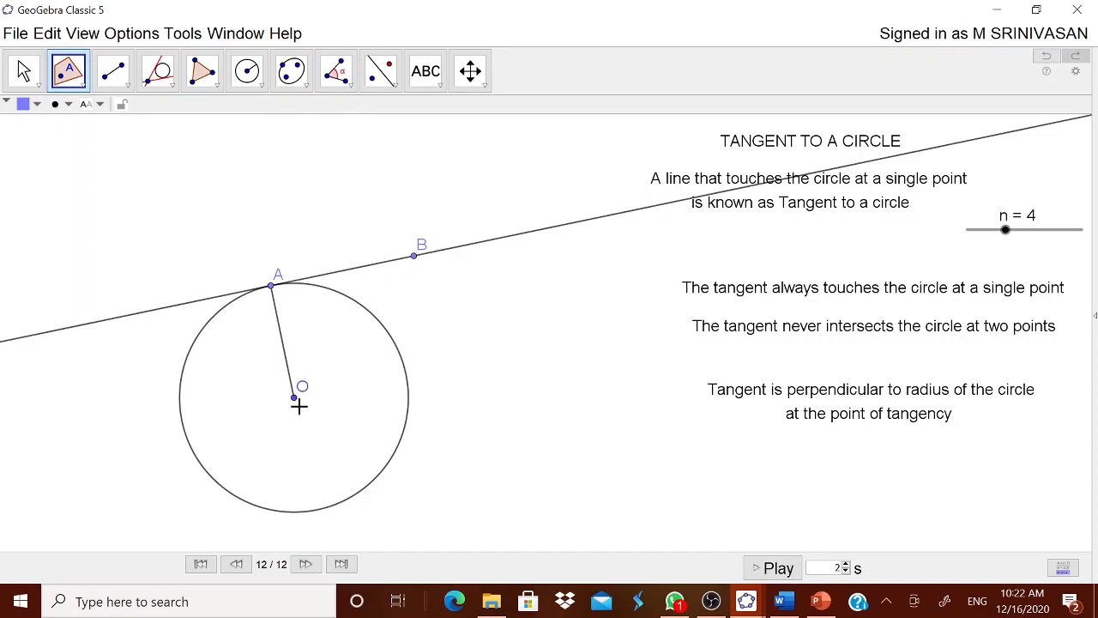
Step: Mark the angle OAB between the radius and the tangent from points O, A and B, with its vertex at A
click(336, 70)
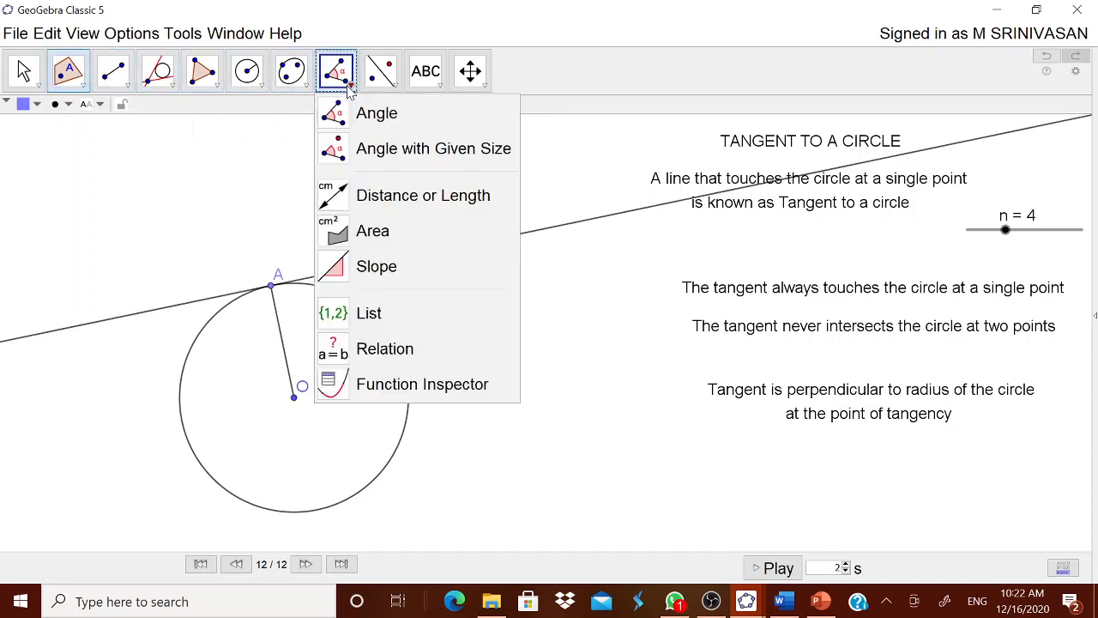
click(357, 116)
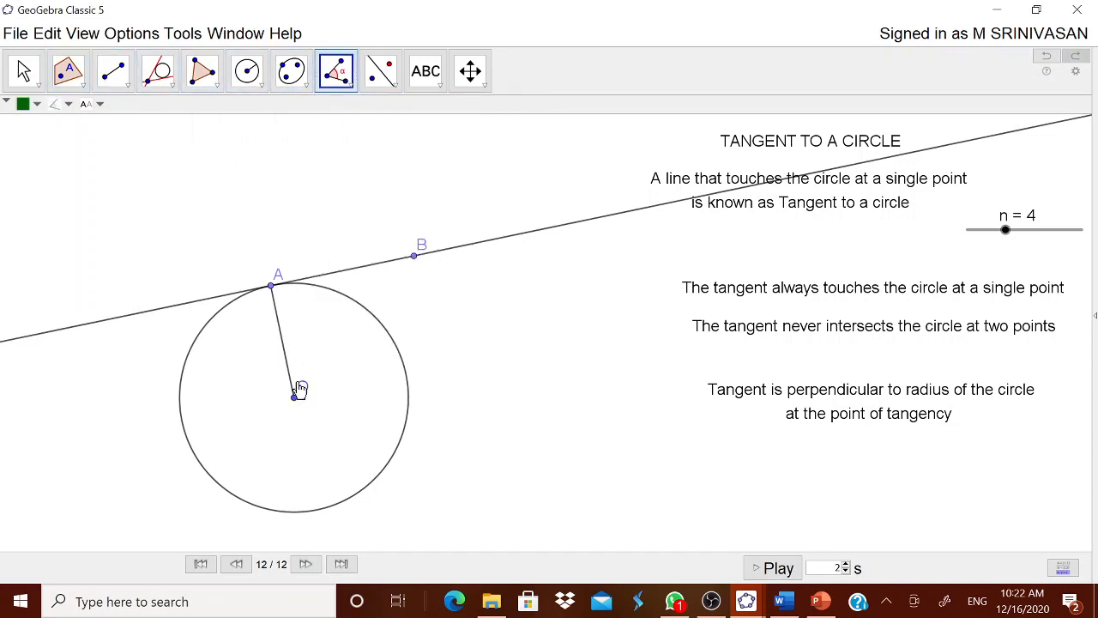
click(272, 292)
click(415, 260)
click(24, 70)
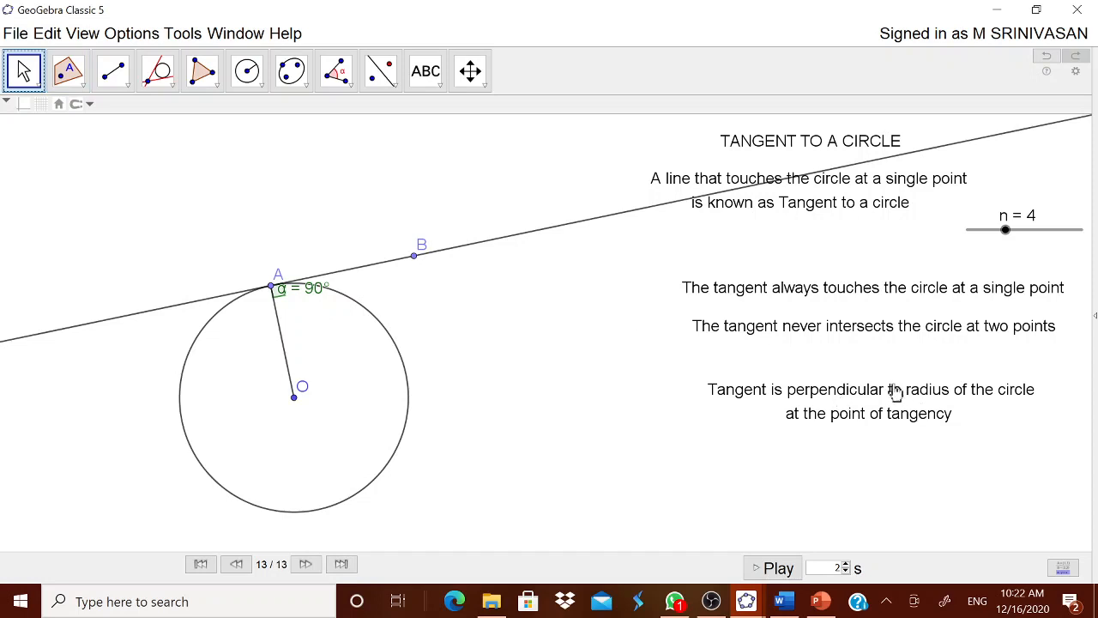